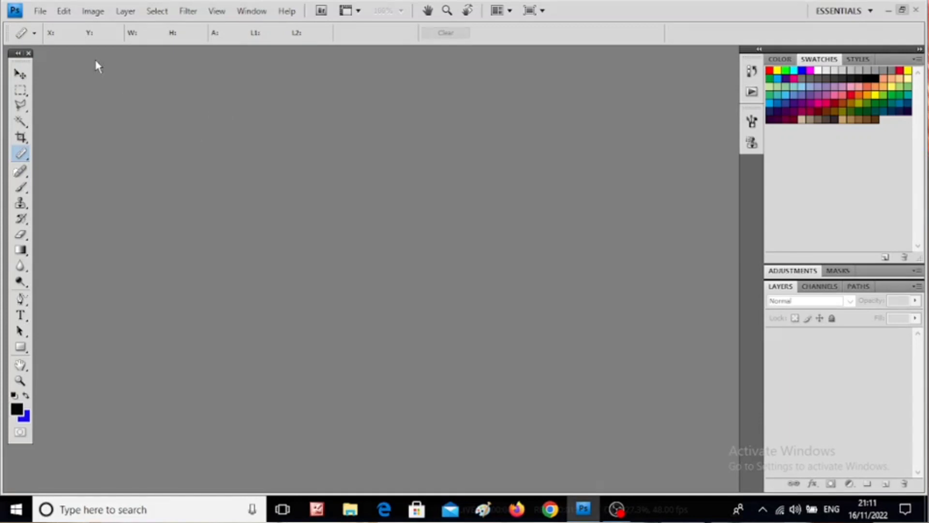
- Open the photo named 6 from the Downloads folder
{"action": "left_click", "coordinate": [42, 11]}
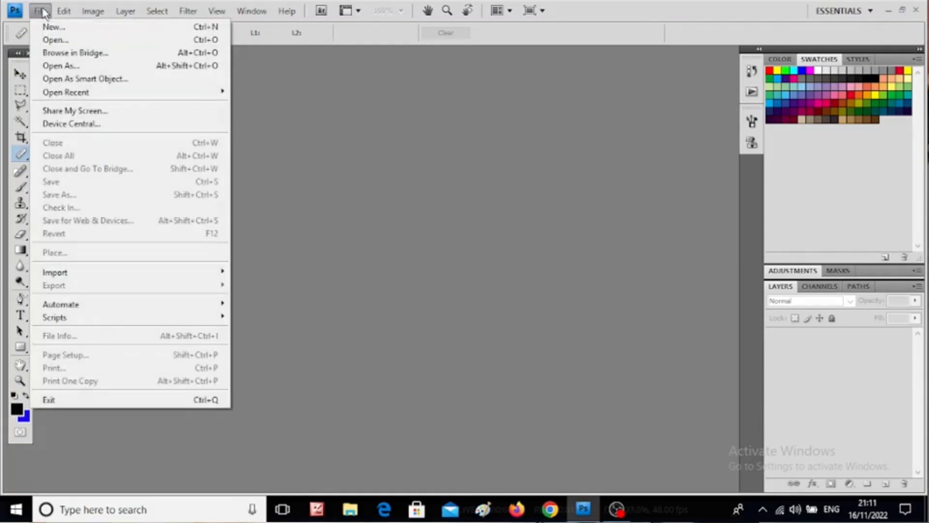
{"action": "left_click", "coordinate": [57, 42]}
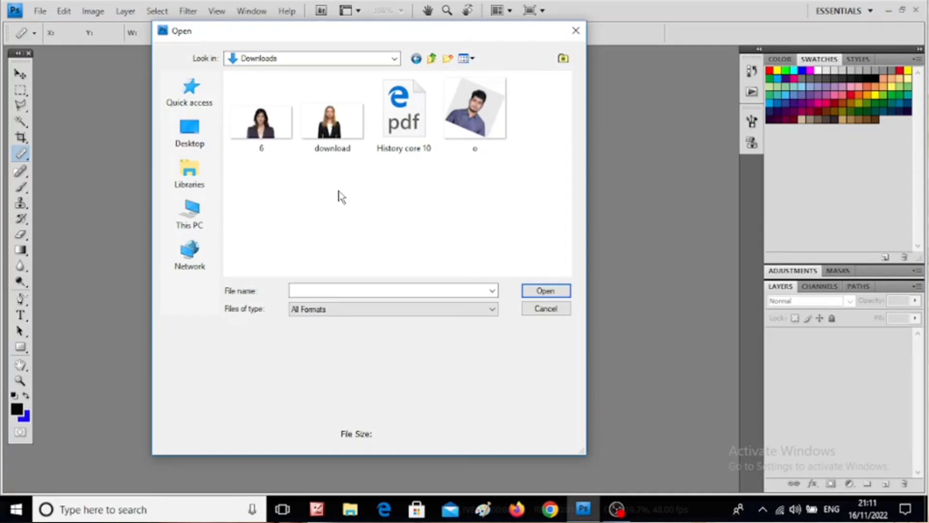
{"action": "left_click", "coordinate": [260, 133]}
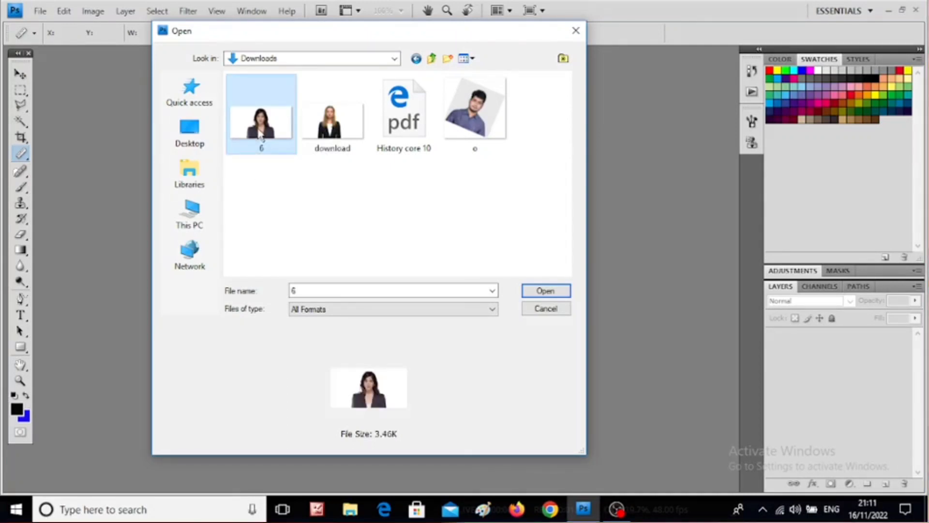
{"action": "left_click", "coordinate": [549, 293]}
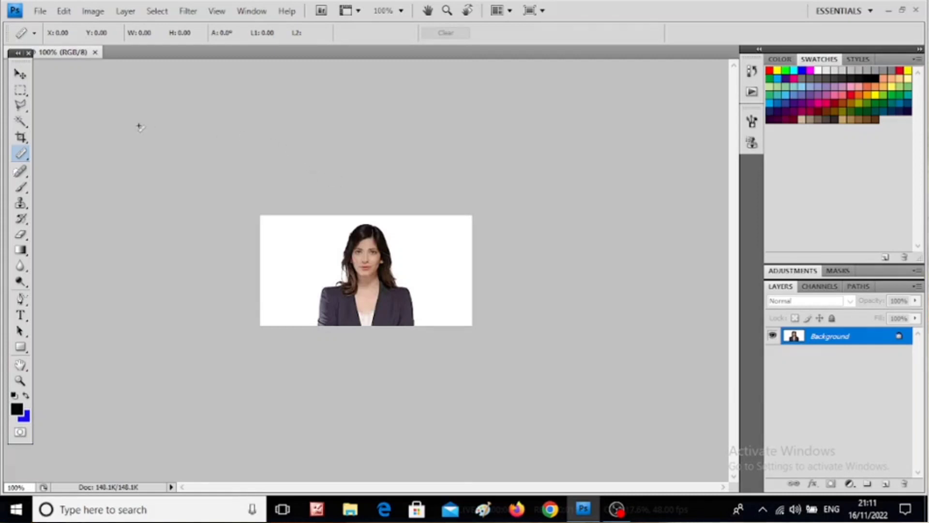
- Clear the Crop tool's preset values and set the crop to 3.5 cm wide, 4.5 cm high and 200 pixels/inch
{"action": "left_click", "coordinate": [21, 139]}
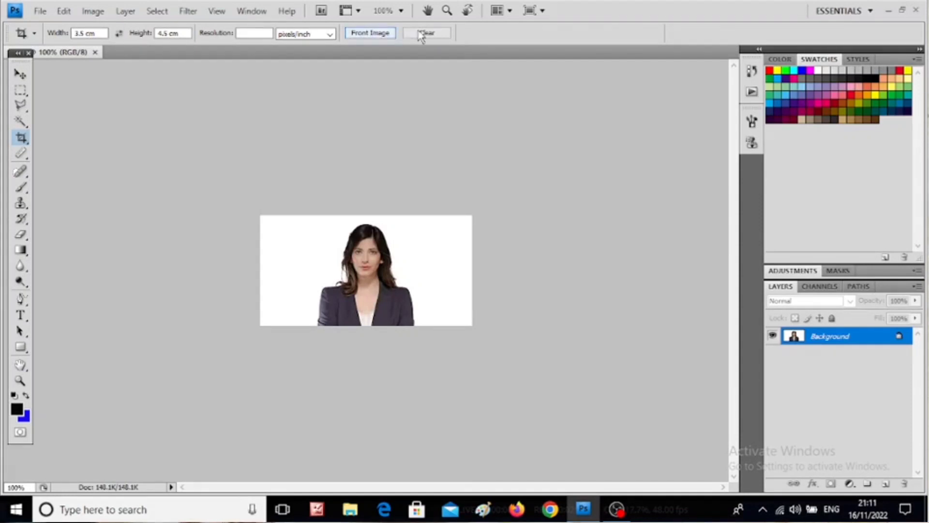
{"action": "left_click", "coordinate": [436, 35]}
{"action": "left_click", "coordinate": [93, 33]}
{"action": "type", "text": "3.5"}
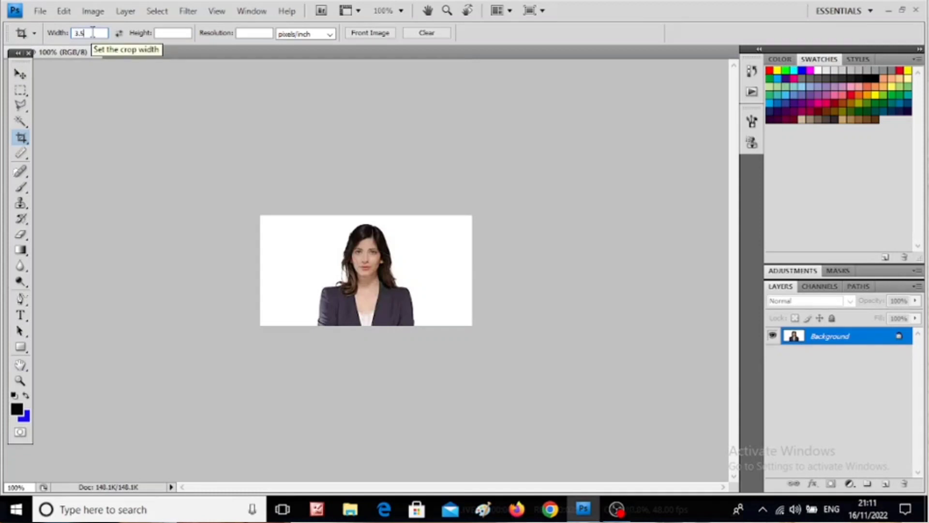
{"action": "type", "text": " cm"}
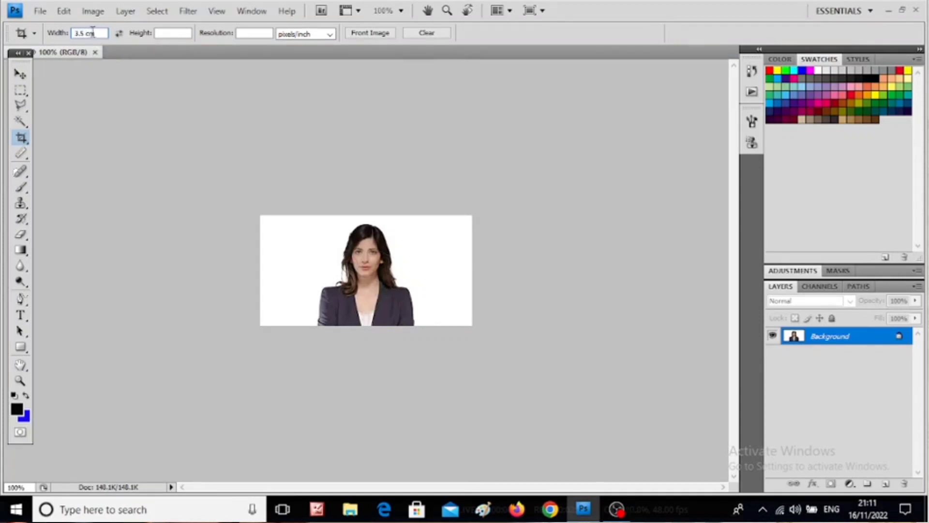
{"action": "left_click", "coordinate": [182, 33]}
{"action": "type", "text": "4.5 cm"}
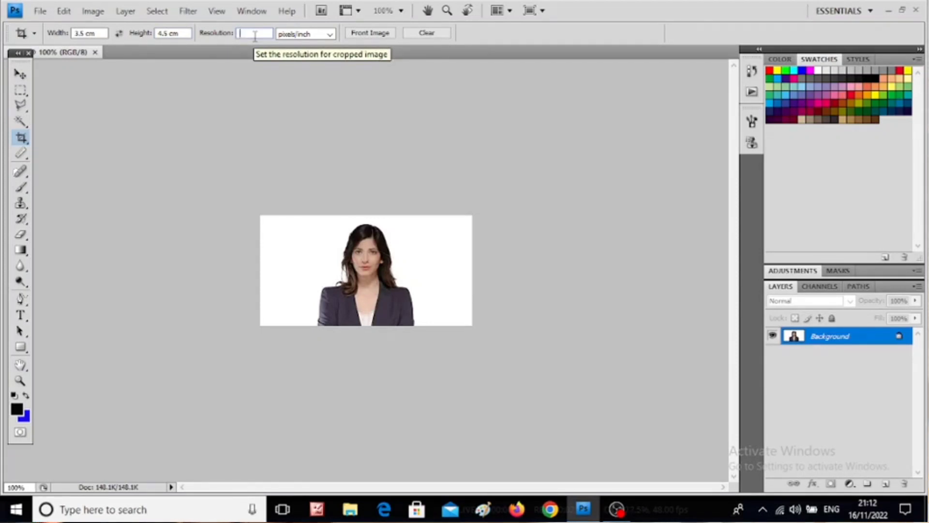
{"action": "type", "text": "200"}
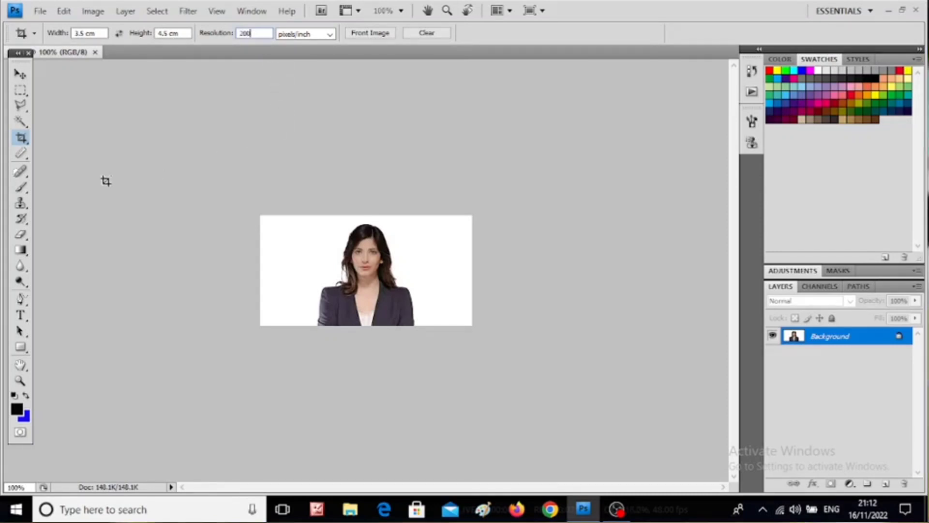
- Crop the photo to a full-height portrait frame centred on the woman's head and shoulders
{"action": "mouse_move", "coordinate": [321, 216]}
{"action": "left_mouse_down"}
{"action": "mouse_move", "coordinate": [372, 297]}
{"action": "mouse_move", "coordinate": [418, 329]}
{"action": "left_mouse_up"}
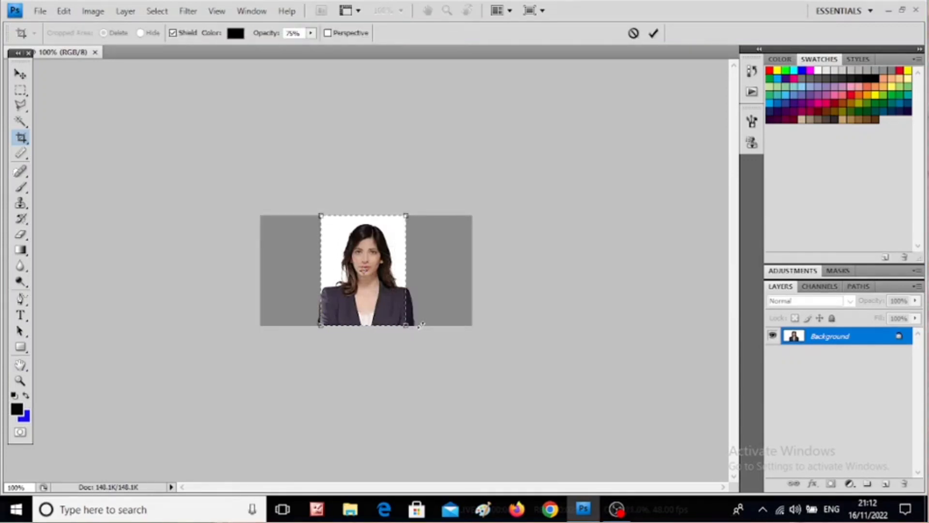
{"action": "key", "text": "Right"}
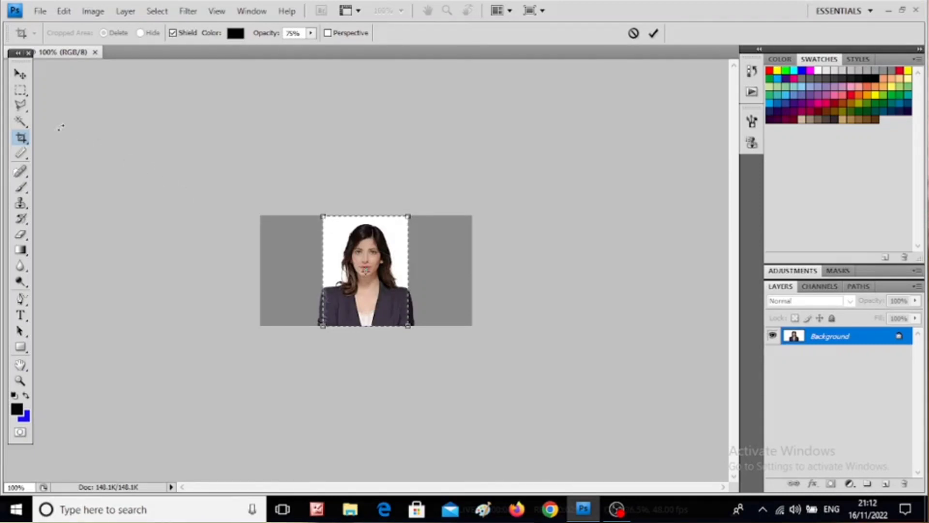
{"action": "key", "text": "Return"}
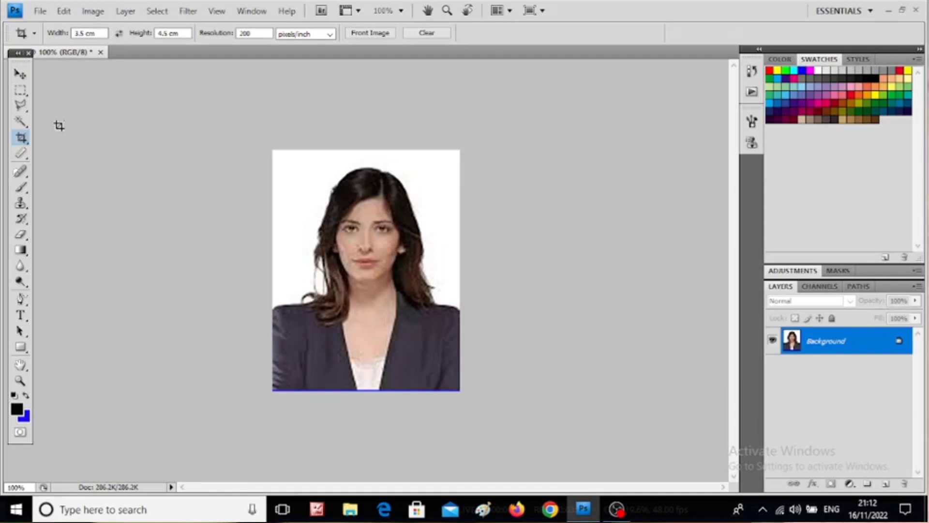
- Select the white background with the Polygonal Lasso, tracing along the shoulders and hair and closing the outline outside the photo's edges
{"action": "left_click", "coordinate": [26, 111]}
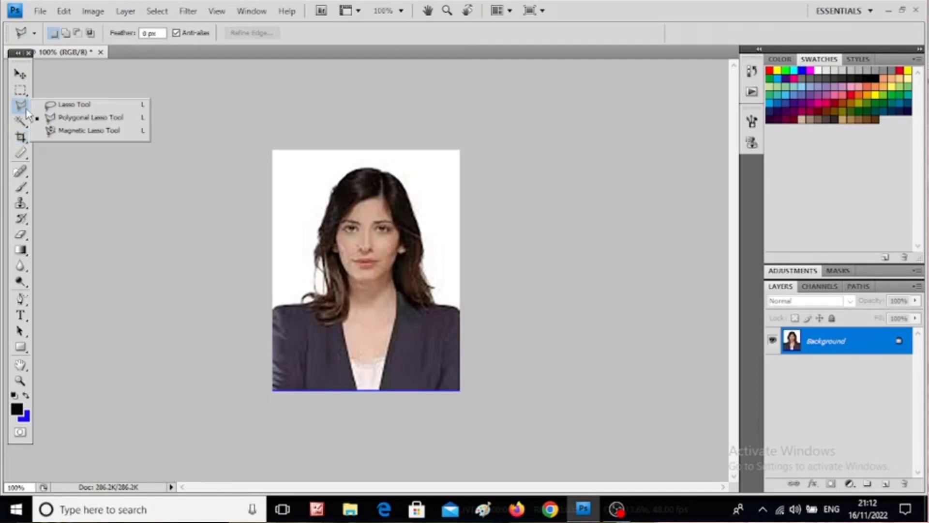
{"action": "left_click", "coordinate": [78, 123]}
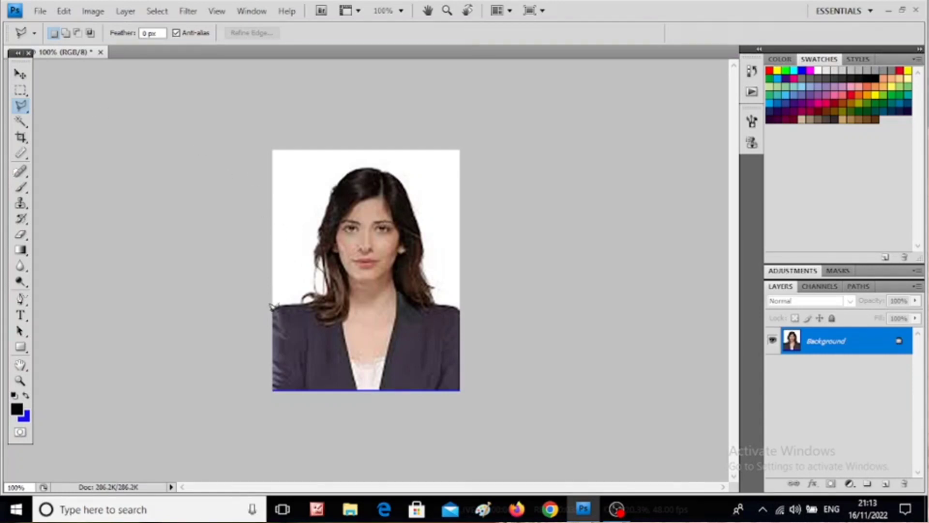
{"action": "left_click", "coordinate": [273, 309]}
{"action": "left_click", "coordinate": [329, 281]}
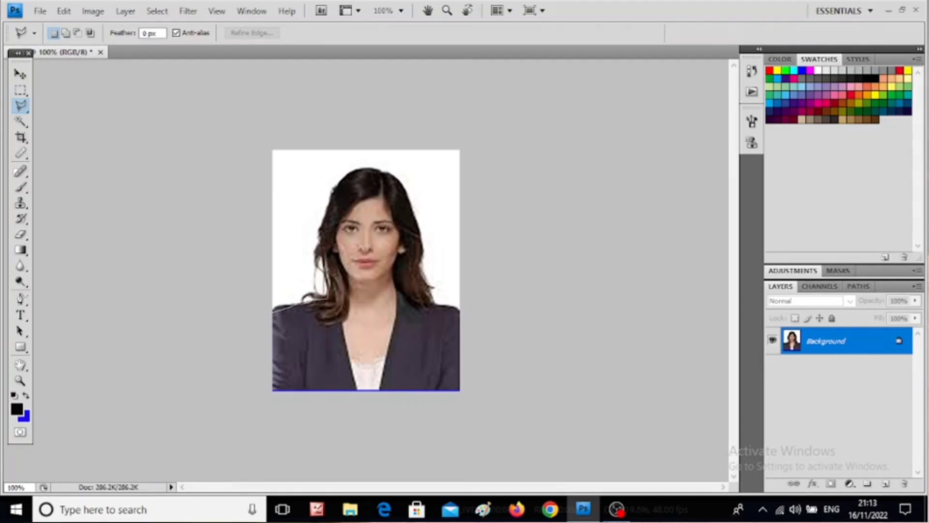
{"action": "left_click", "coordinate": [325, 262]}
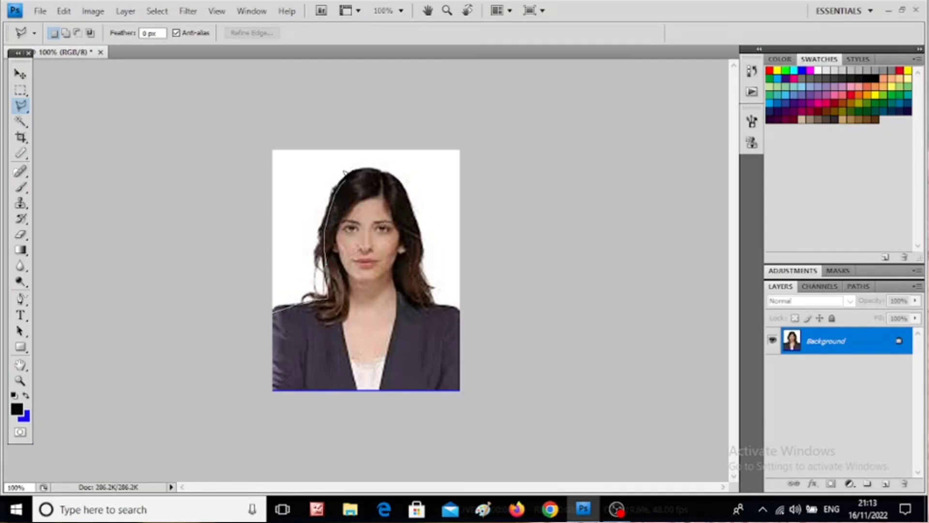
{"action": "left_click", "coordinate": [358, 168]}
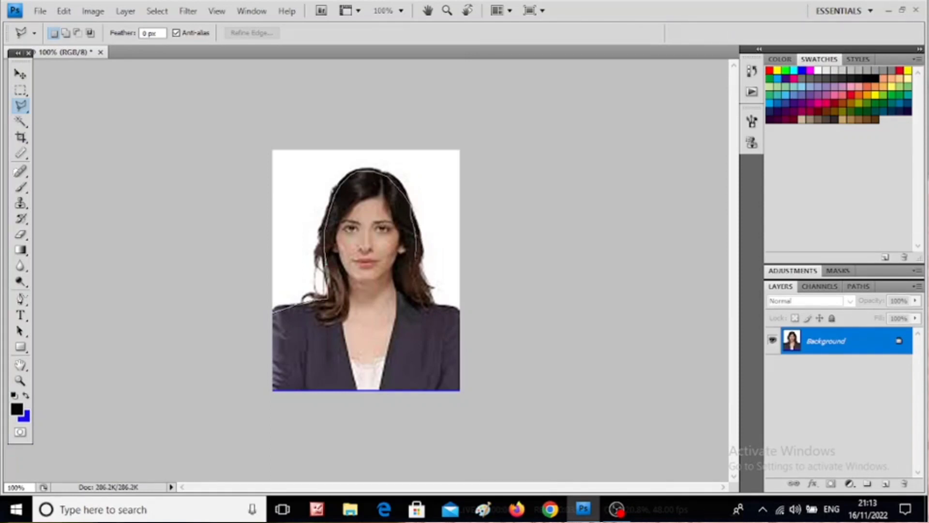
{"action": "left_click", "coordinate": [419, 280]}
{"action": "left_click", "coordinate": [430, 298]}
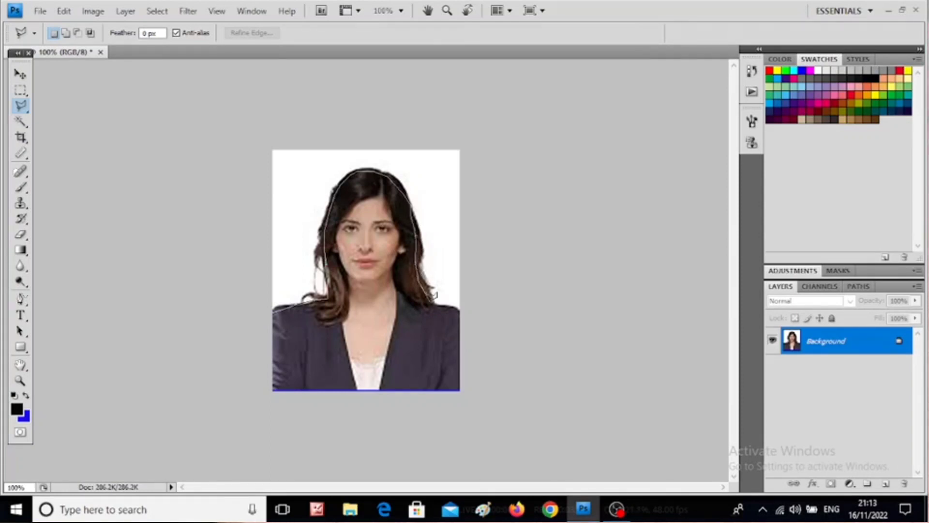
{"action": "left_click", "coordinate": [439, 307]}
{"action": "left_click", "coordinate": [450, 307]}
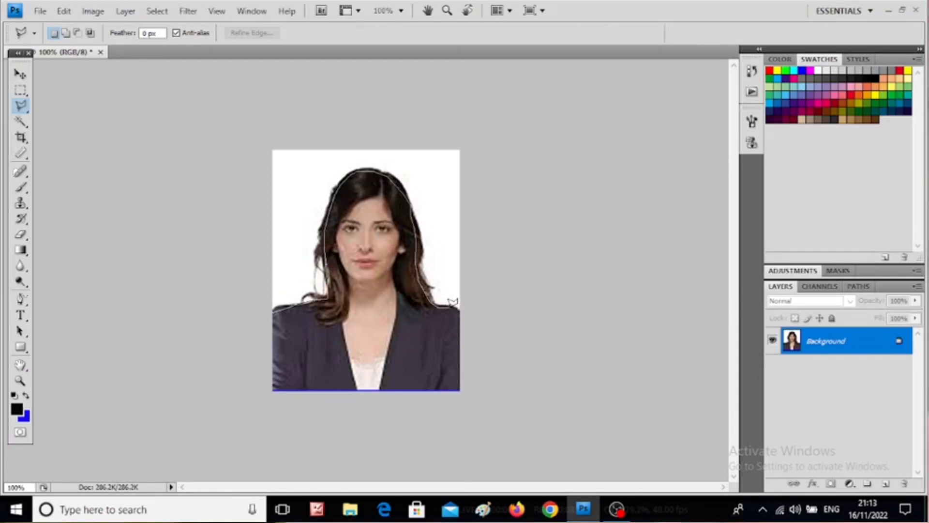
{"action": "left_click", "coordinate": [484, 320]}
{"action": "left_click", "coordinate": [491, 133]}
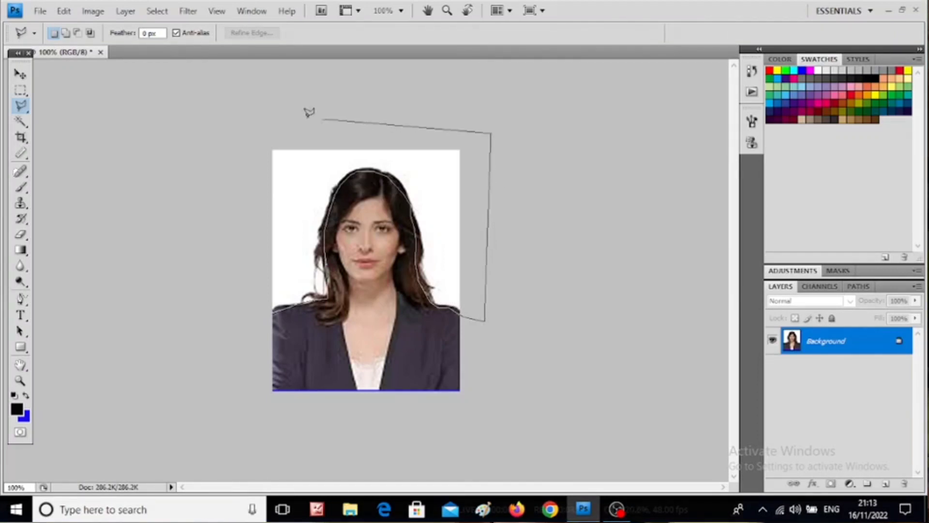
{"action": "left_click", "coordinate": [254, 130]}
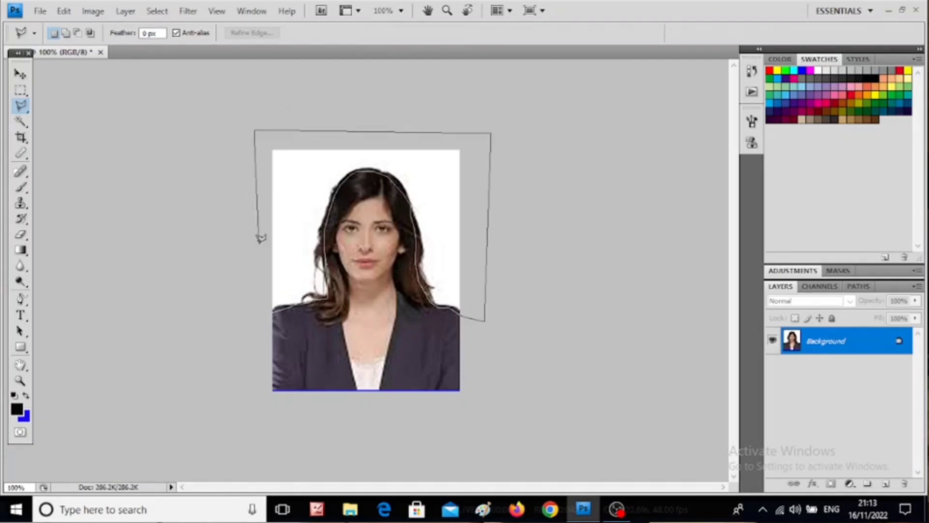
{"action": "left_click", "coordinate": [267, 308]}
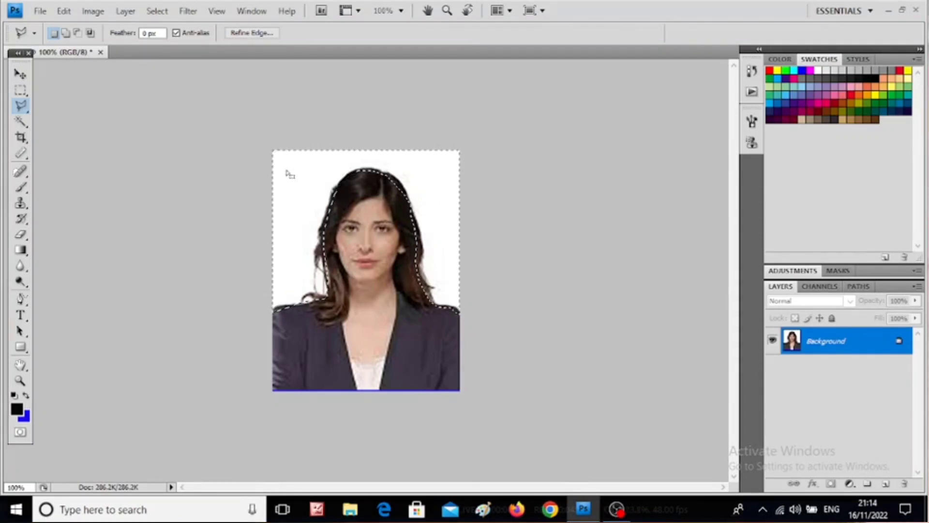
- Set the background colour to blue #190eef and fill the selected area behind the woman with it
{"action": "left_click", "coordinate": [28, 421]}
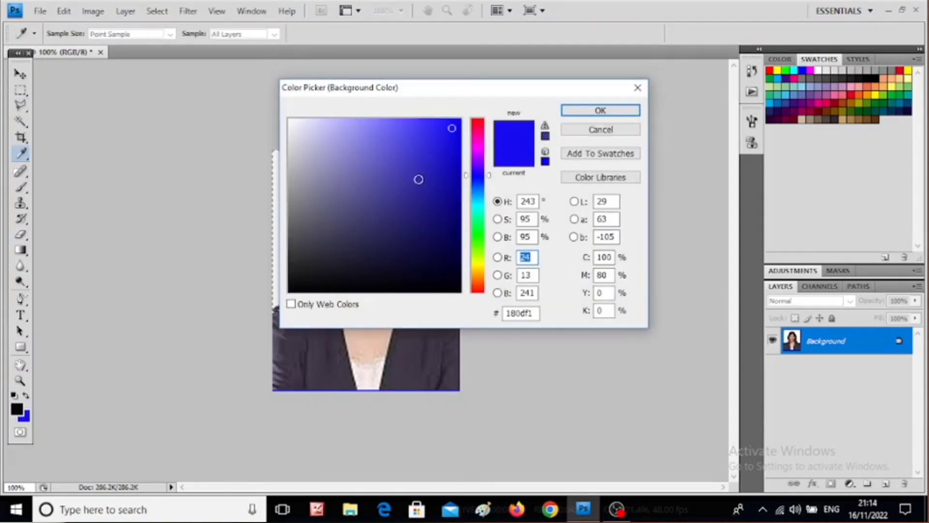
{"action": "left_click", "coordinate": [441, 155]}
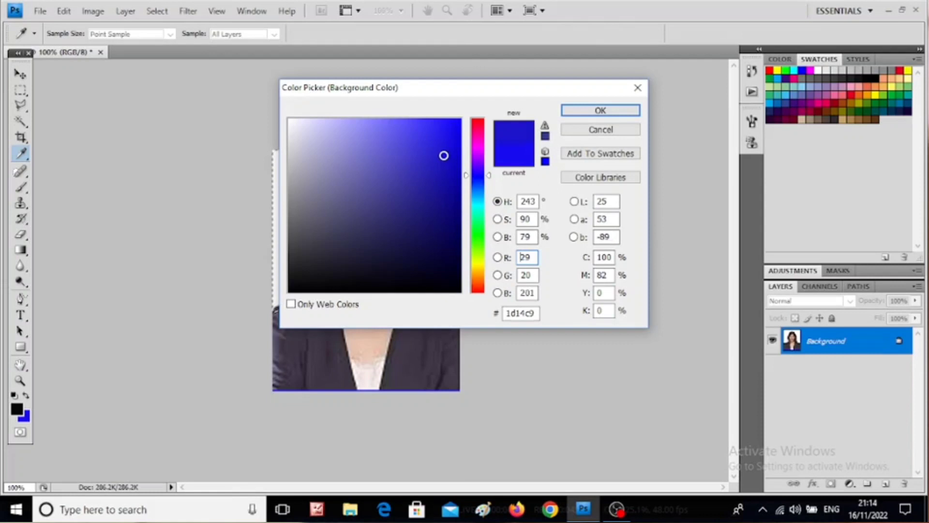
{"action": "left_click", "coordinate": [451, 137]}
{"action": "left_click", "coordinate": [451, 129]}
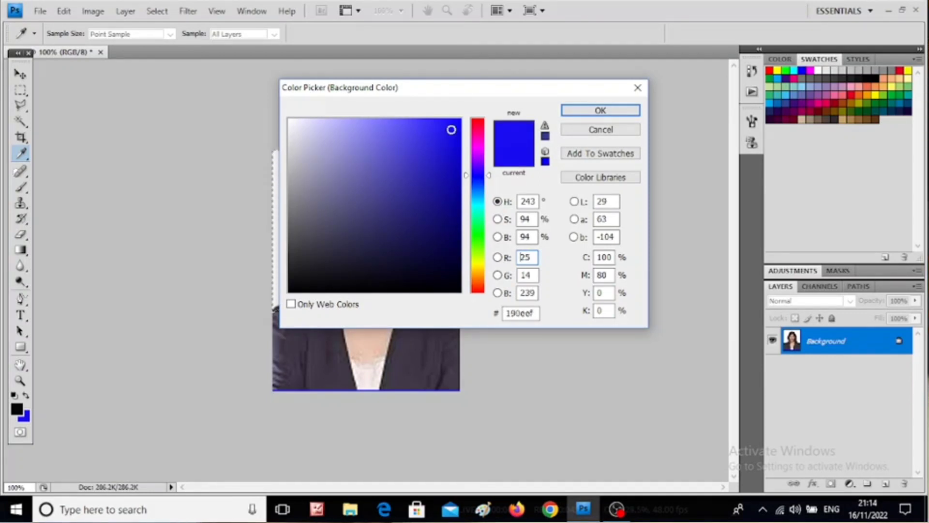
{"action": "left_click", "coordinate": [591, 111]}
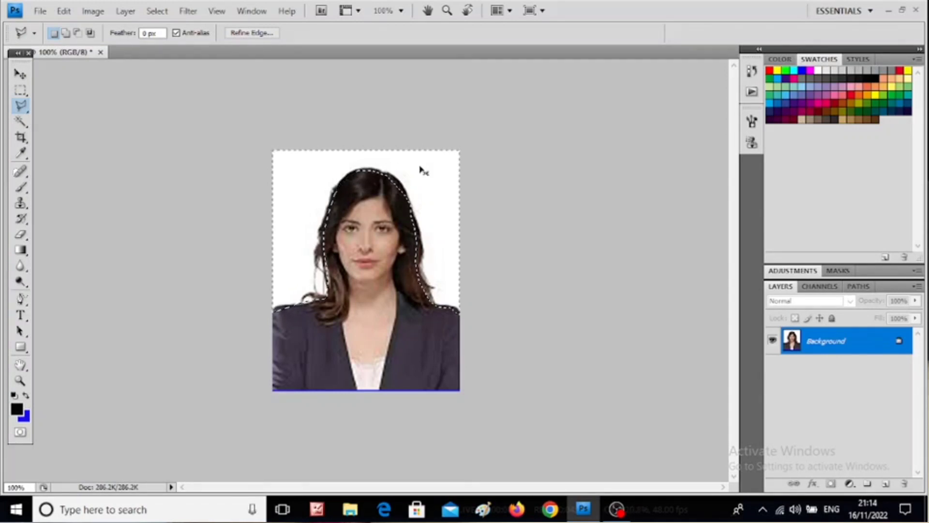
{"action": "key", "text": "ctrl+BackSpace"}
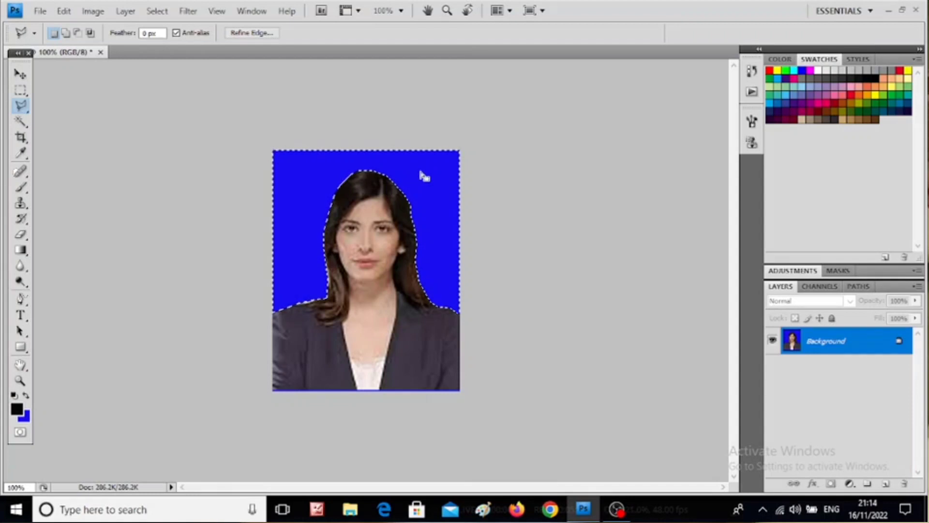
- Feather the background selection with a radius of 2, and deselect it
{"action": "right_click", "coordinate": [427, 173]}
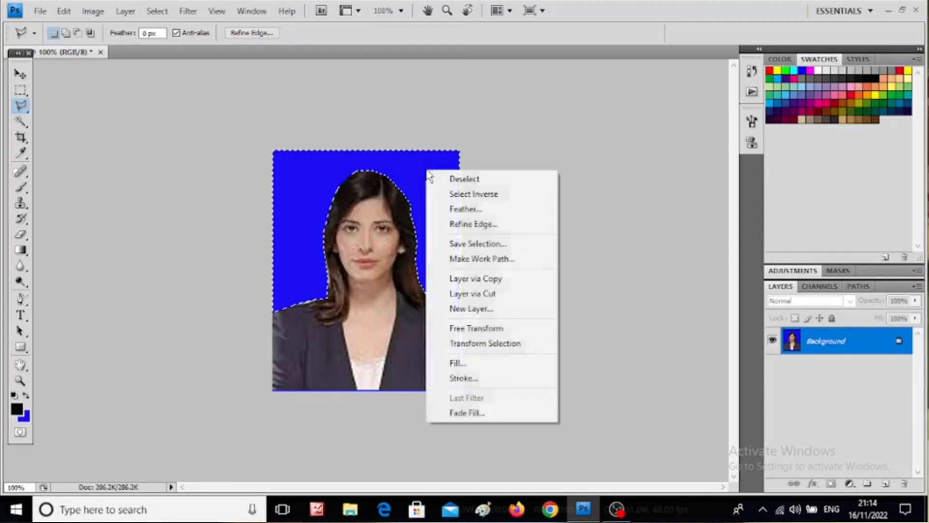
{"action": "left_click", "coordinate": [457, 211]}
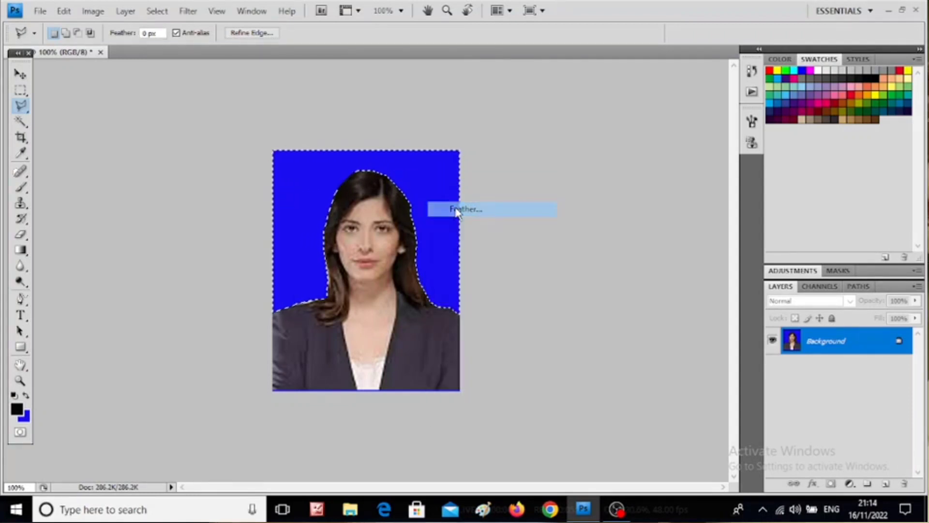
{"action": "type", "text": "2"}
{"action": "left_click", "coordinate": [541, 171]}
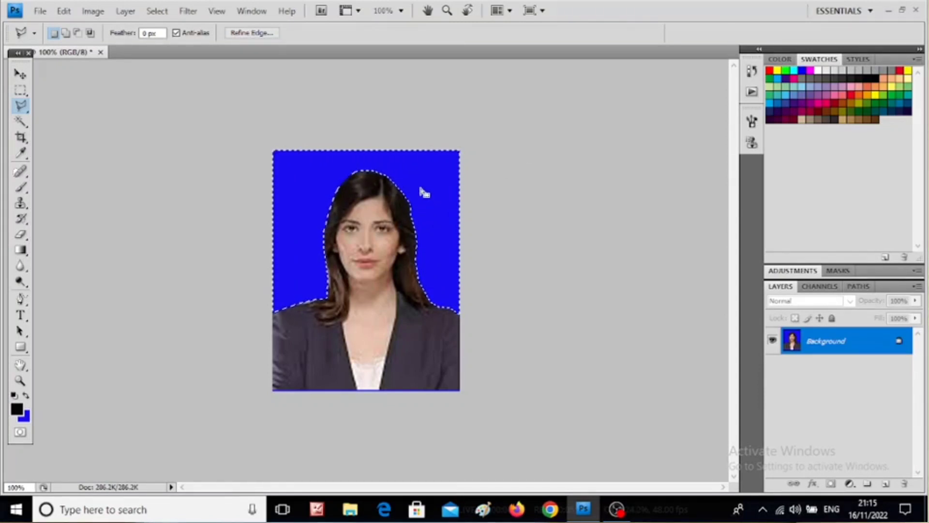
{"action": "key", "text": "ctrl+d"}
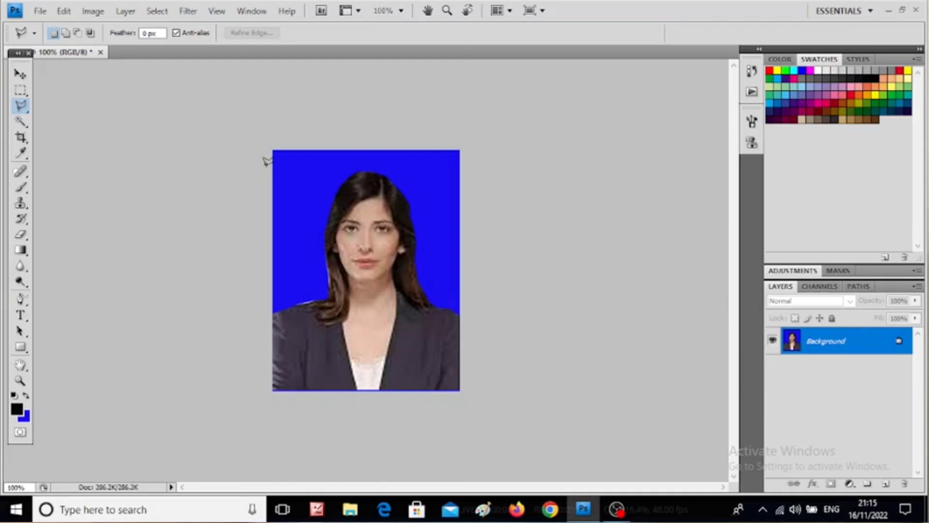
- Darken the photo's midtones slightly with Curves, placing an RGB curve point at input 136 and output 121
{"action": "left_click", "coordinate": [93, 11]}
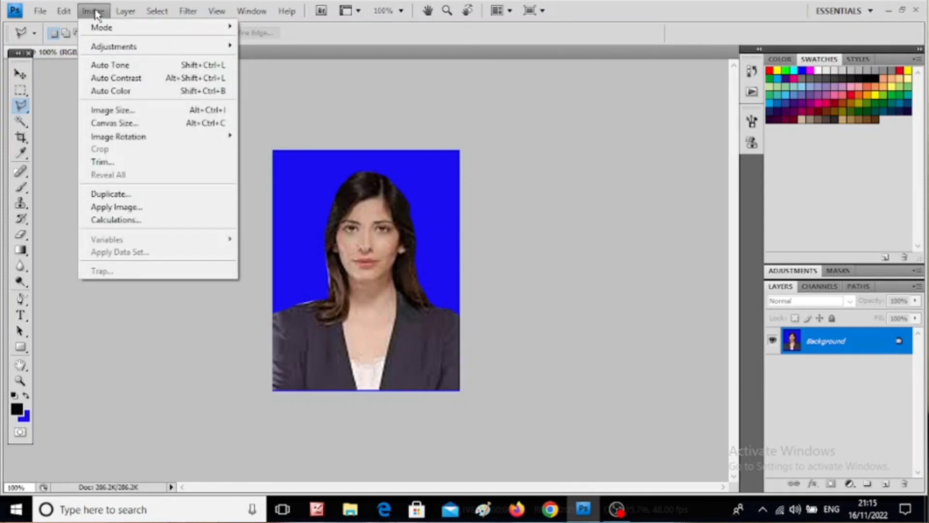
{"action": "mouse_move", "coordinate": [129, 47]}
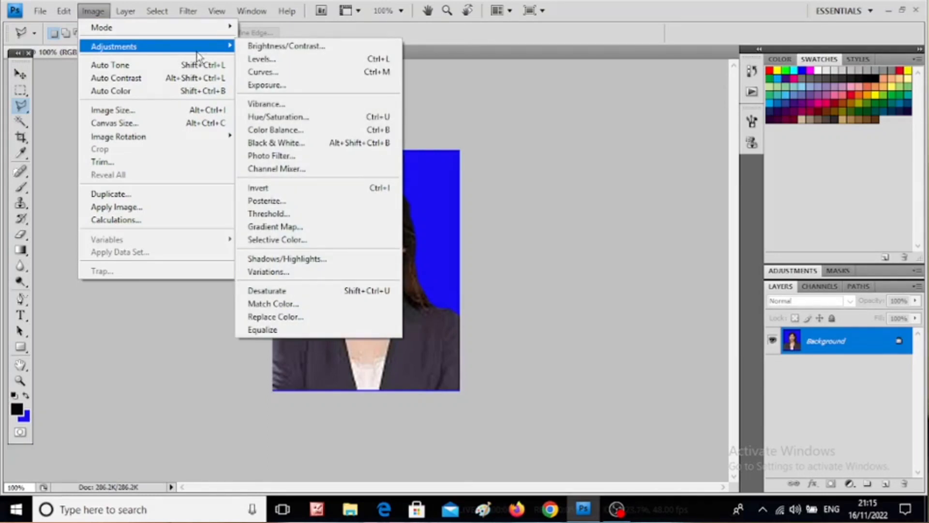
{"action": "left_click", "coordinate": [293, 73]}
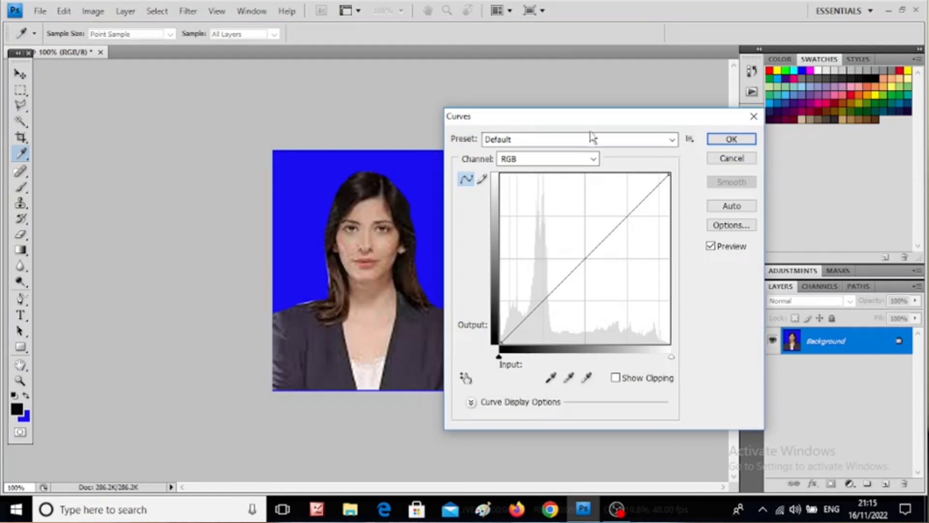
{"action": "left_click_drag", "start_coordinate": [587, 125], "coordinate": [633, 119]}
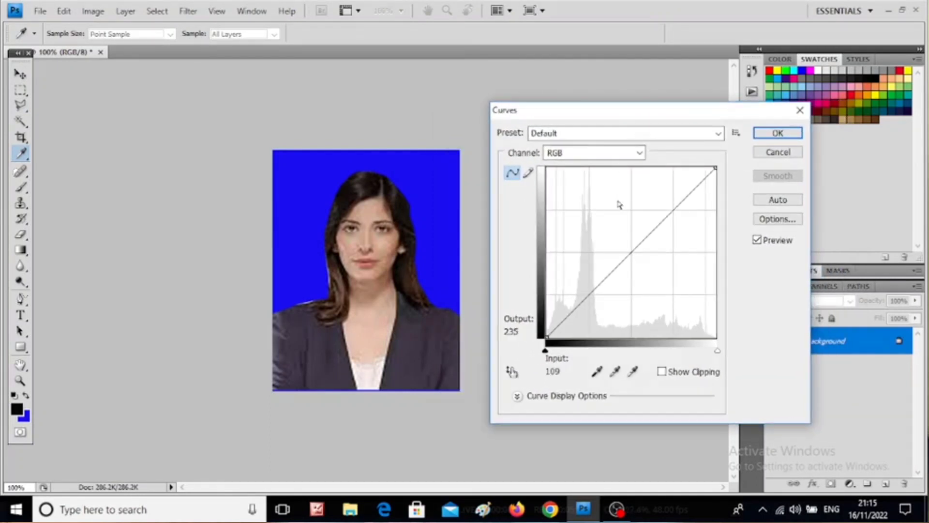
{"action": "left_click", "coordinate": [629, 251]}
{"action": "left_click_drag", "start_coordinate": [629, 251], "coordinate": [619, 237]}
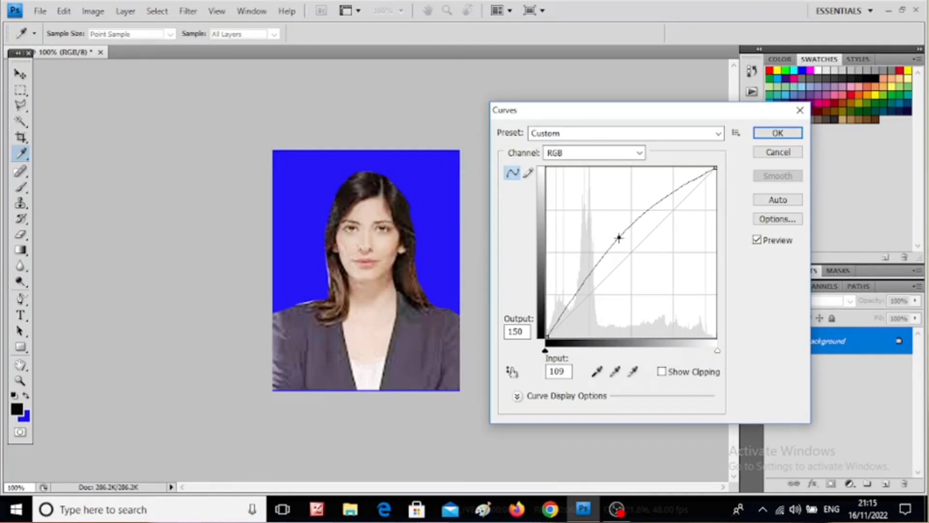
{"action": "left_click_drag", "start_coordinate": [619, 237], "coordinate": [636, 256]}
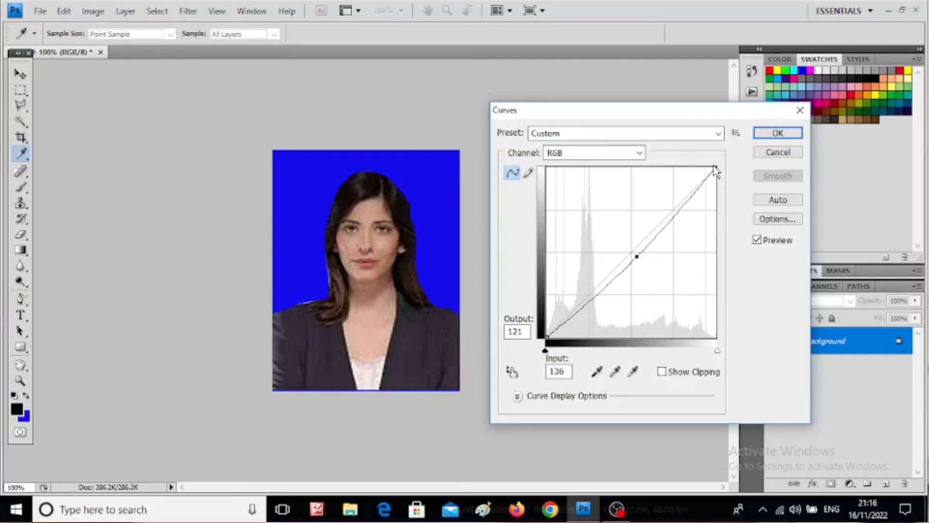
{"action": "left_click", "coordinate": [772, 134]}
- Select and copy the whole photo, and create a new document from the Photo preset at Portrait, 4 x 6 size
{"action": "key", "text": "l"}
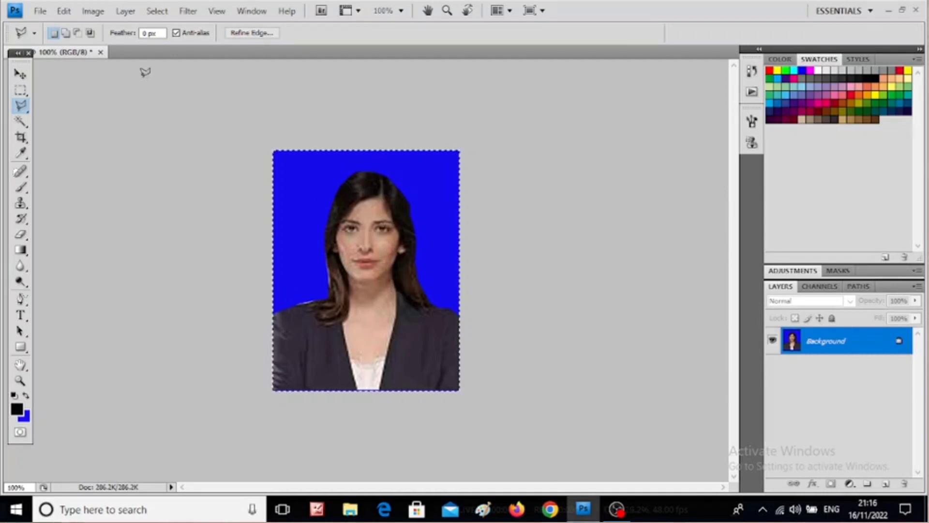
{"action": "left_click", "coordinate": [44, 11]}
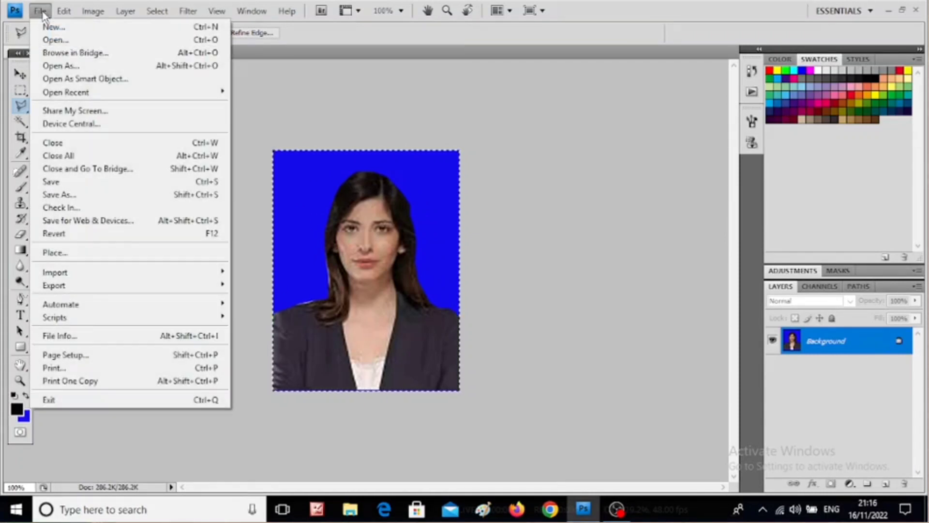
{"action": "left_click", "coordinate": [49, 28]}
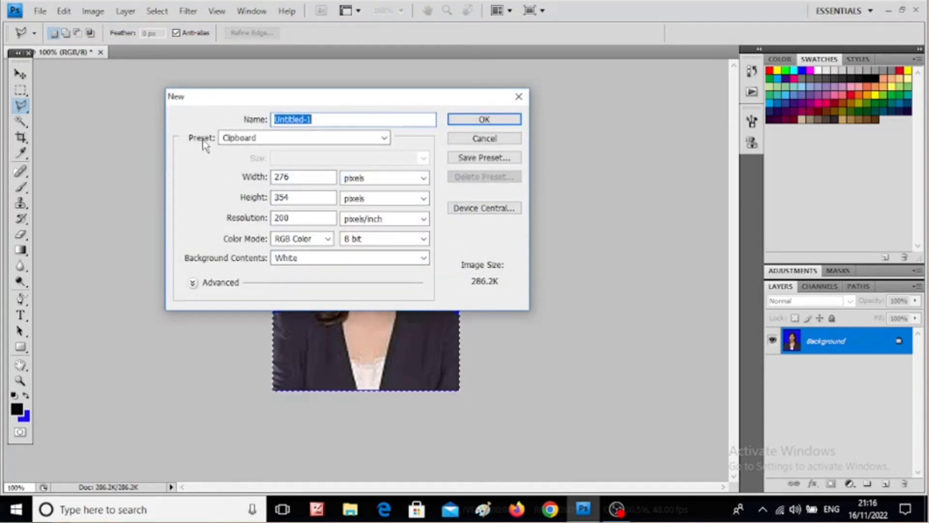
{"action": "left_click", "coordinate": [281, 140]}
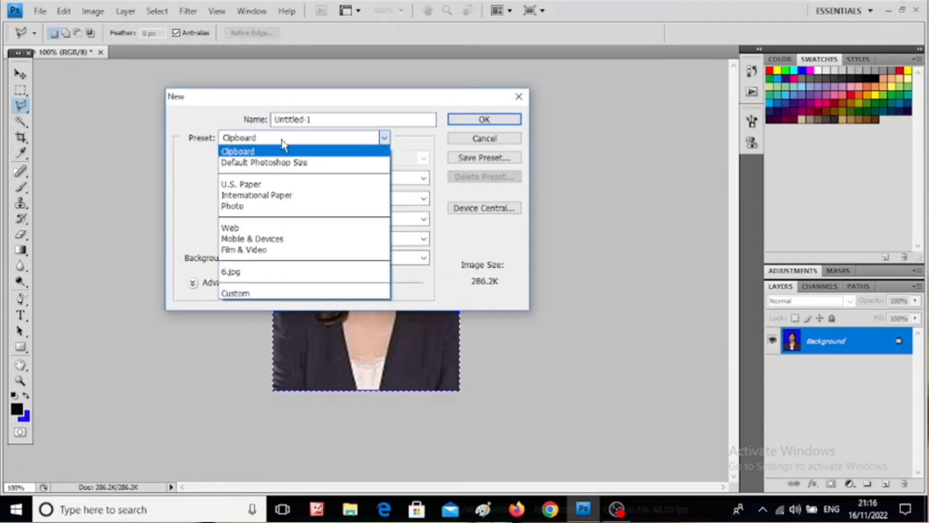
{"action": "left_click", "coordinate": [248, 207]}
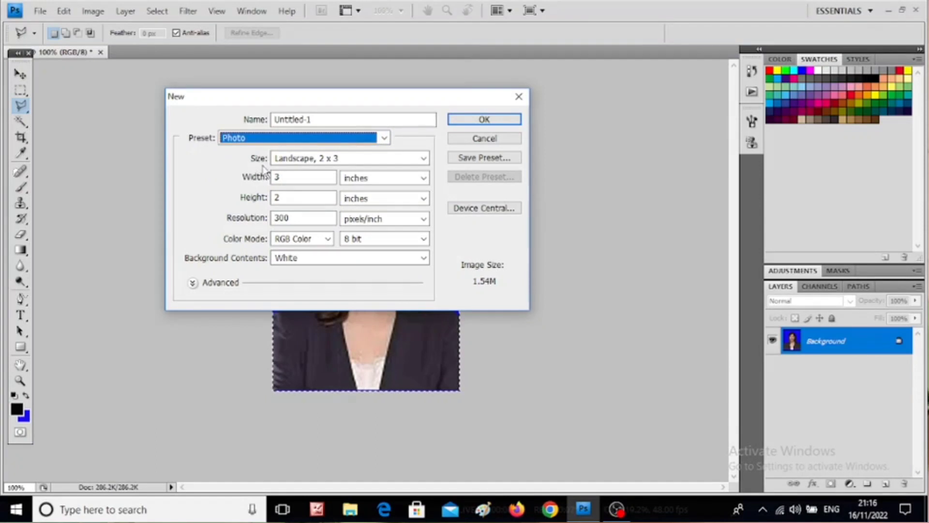
{"action": "left_click", "coordinate": [341, 158]}
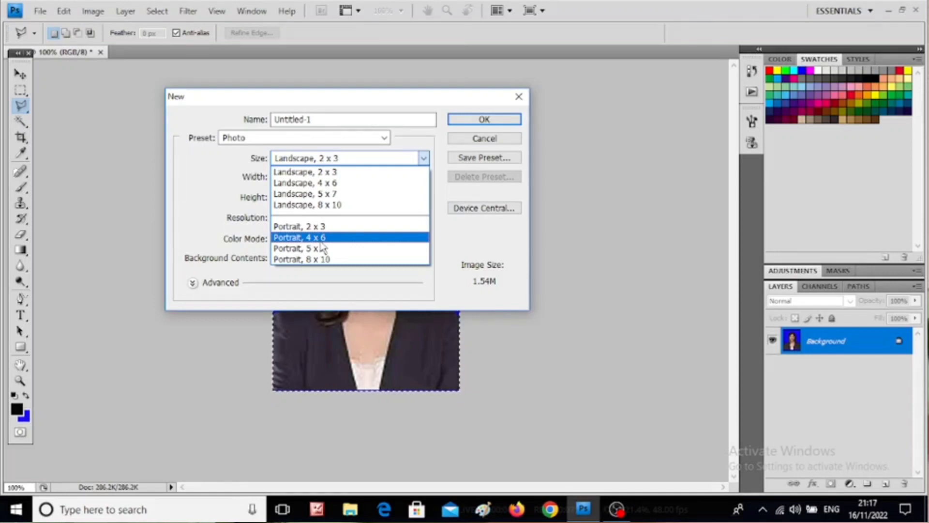
{"action": "left_click", "coordinate": [321, 242]}
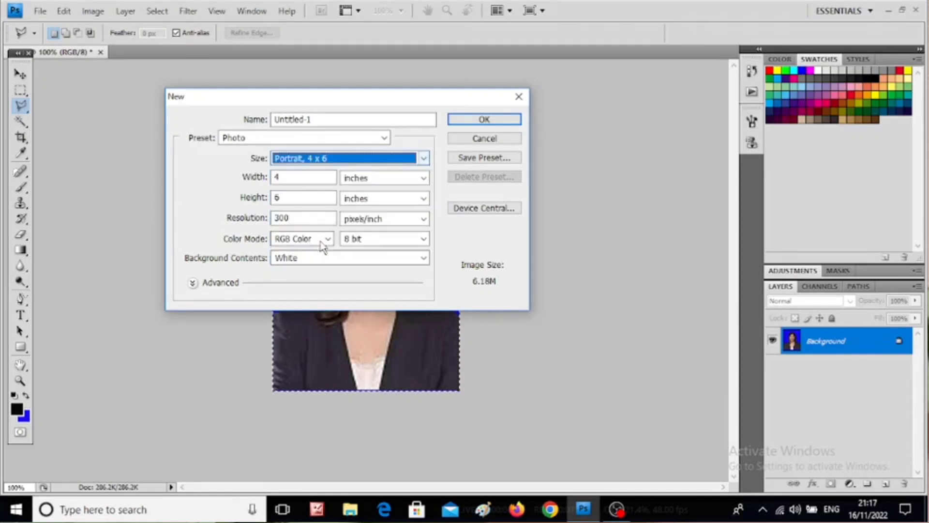
{"action": "left_click", "coordinate": [482, 119]}
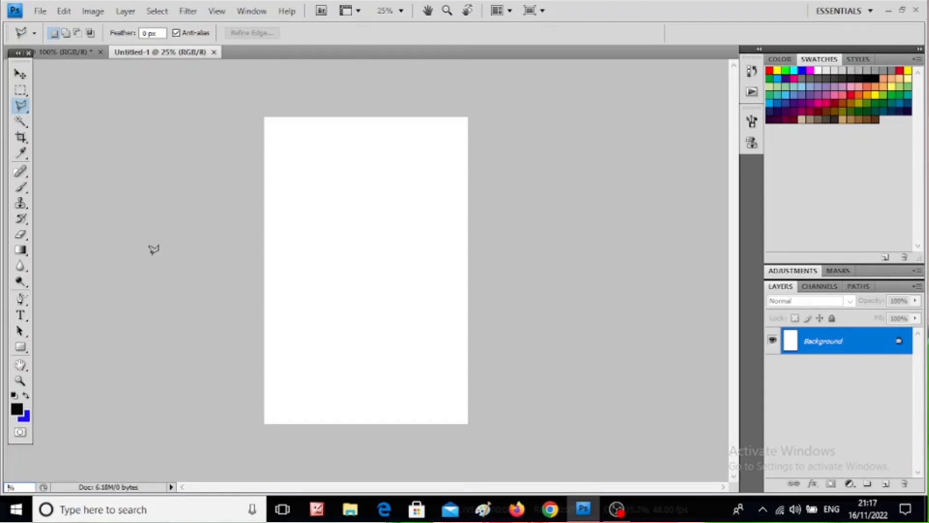
- Paste the copied photo into the new 4 x 6 document and move it near the page's upper-left corner
{"action": "type", "text": "33"}
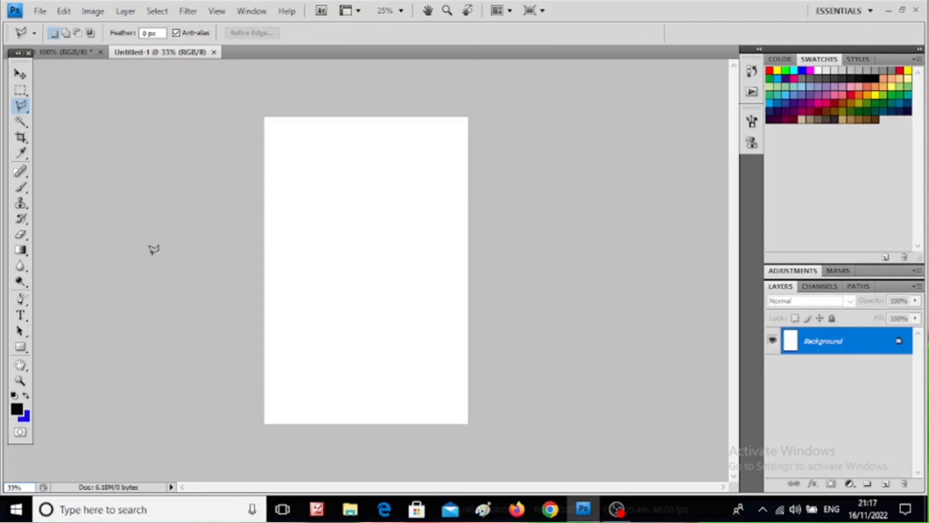
{"action": "key", "text": "Return"}
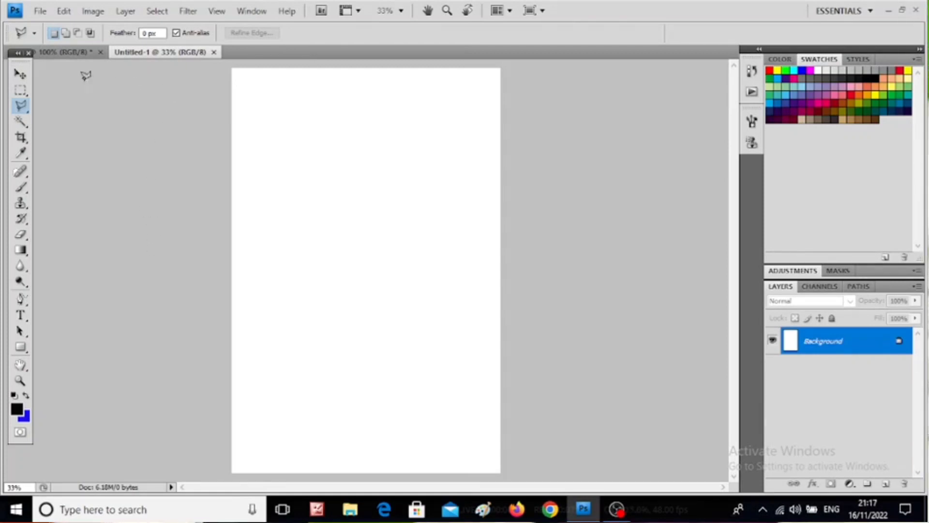
{"action": "left_click", "coordinate": [54, 54]}
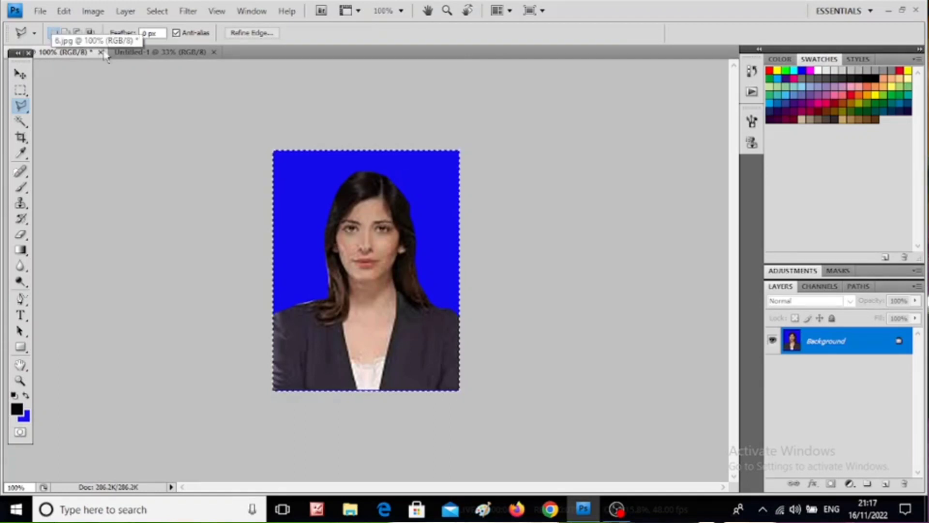
{"action": "left_click", "coordinate": [140, 53]}
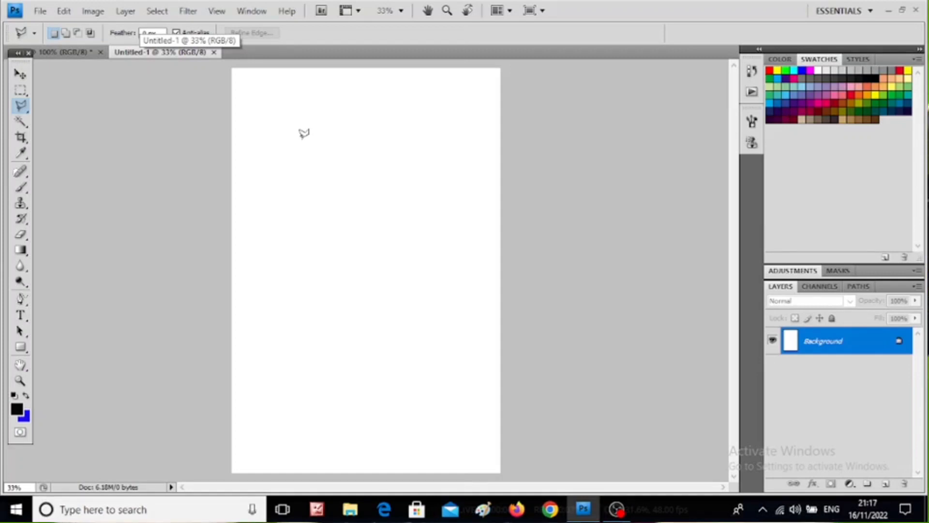
{"action": "key", "text": "ctrl+v"}
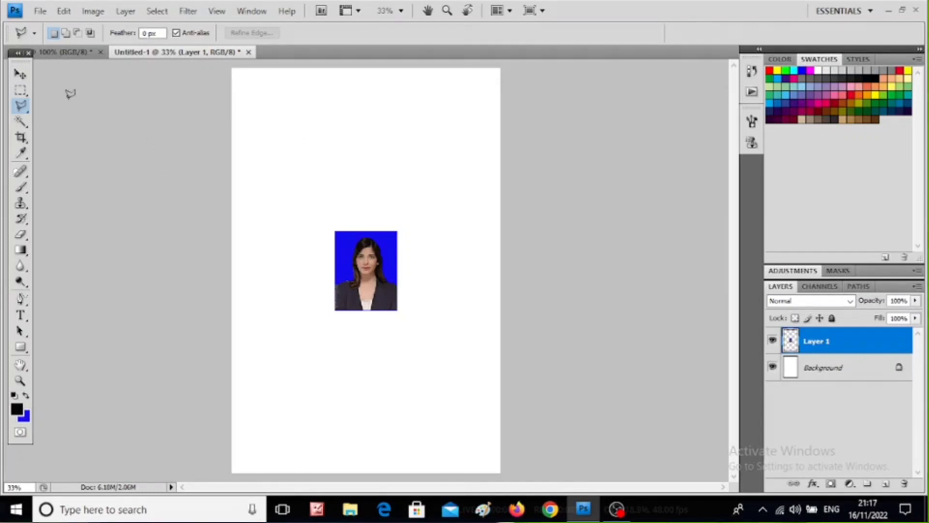
{"action": "left_click", "coordinate": [21, 77]}
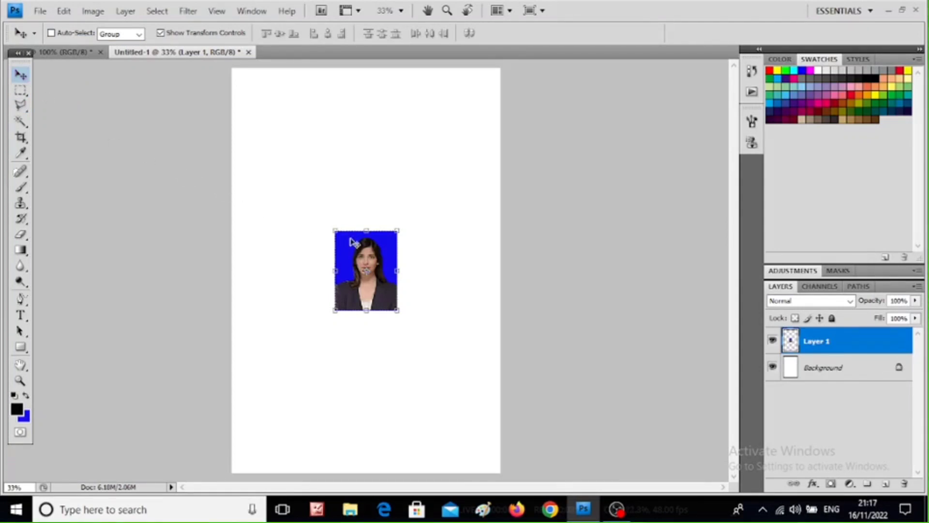
{"action": "left_click_drag", "start_coordinate": [345, 232], "coordinate": [261, 93]}
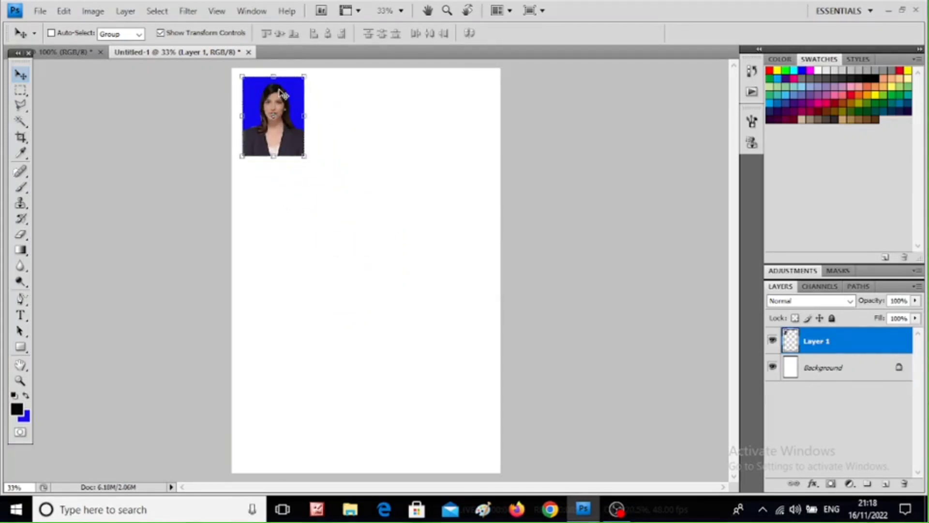
- Rotate the pasted photo 90° clockwise and shift it just inside the page's upper-left corner
{"action": "left_click", "coordinate": [304, 76]}
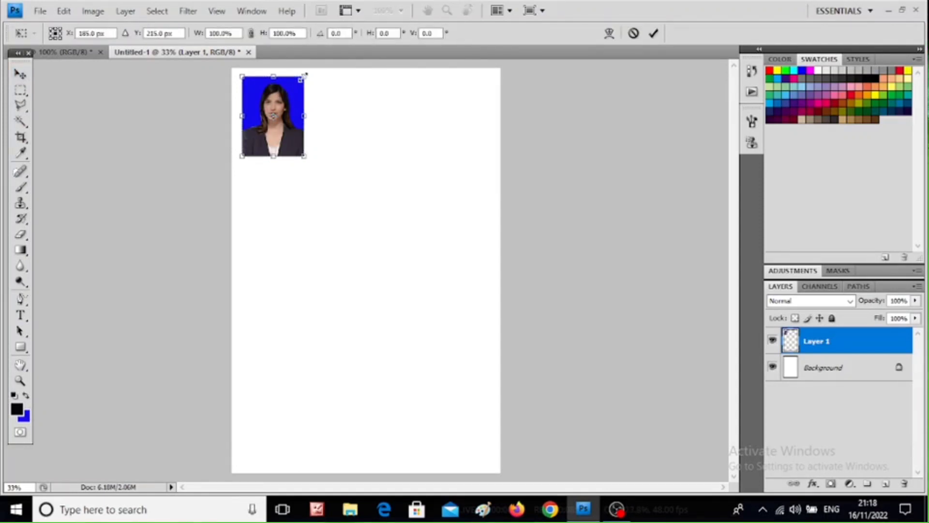
{"action": "right_click", "coordinate": [304, 76]}
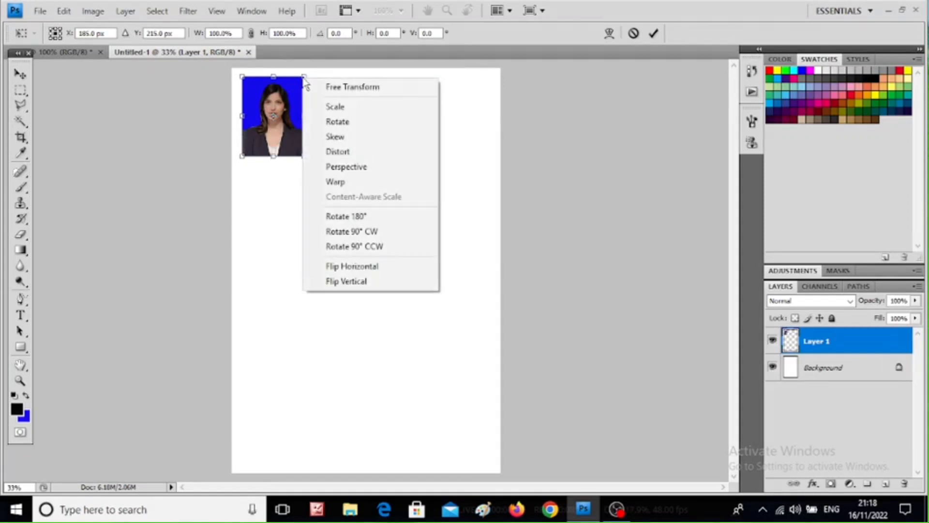
{"action": "left_click", "coordinate": [364, 236]}
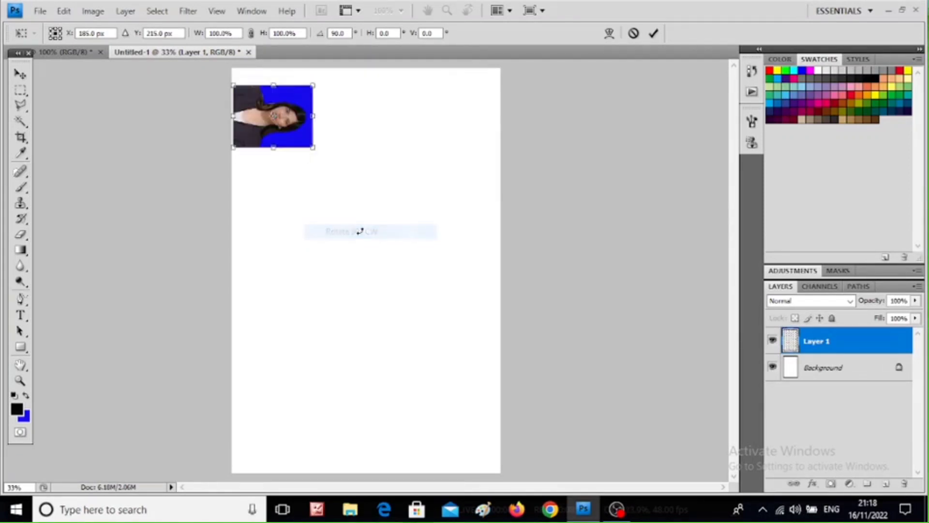
{"action": "left_click_drag", "start_coordinate": [265, 94], "coordinate": [268, 87]}
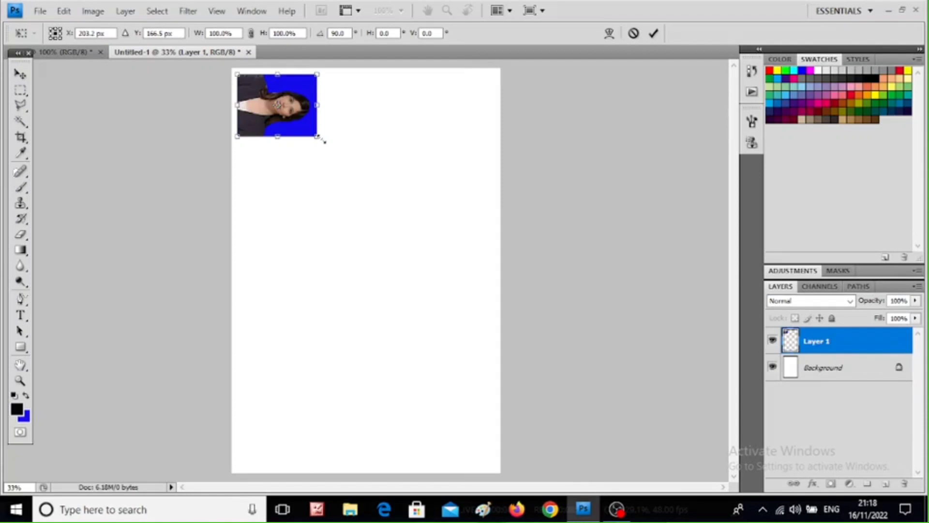
- Scale the rotated photo proportionally to about 139.7% and reposition it fully inside the page's upper-left corner
{"action": "left_click_drag", "start_coordinate": [322, 141], "coordinate": [341, 153]}
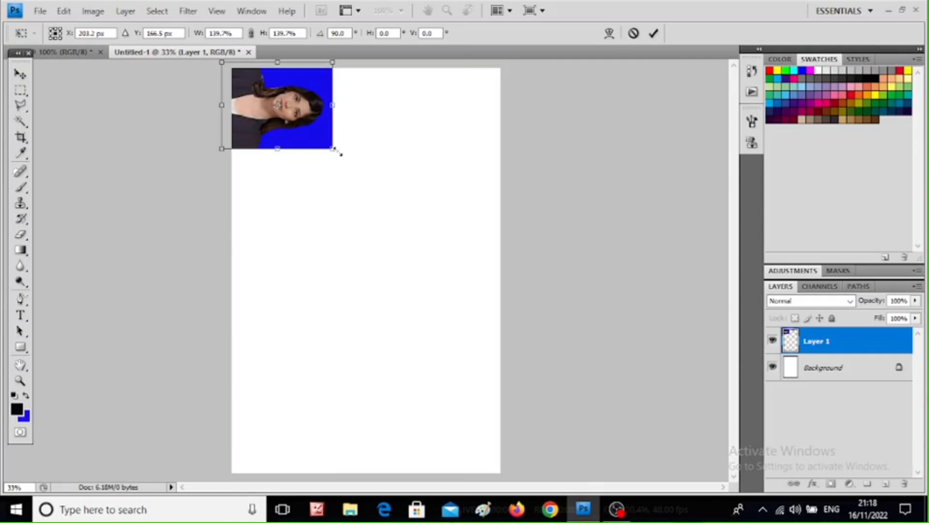
{"action": "key", "text": "Return"}
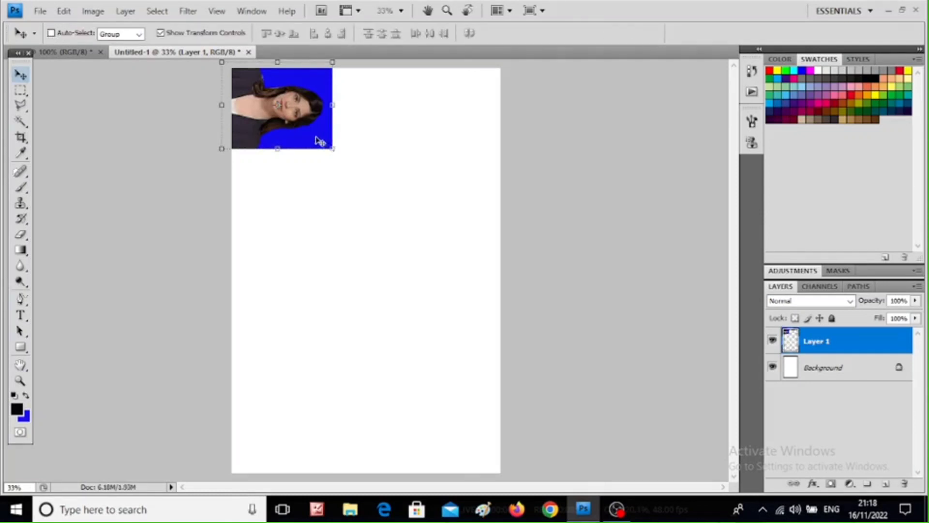
{"action": "left_click_drag", "start_coordinate": [318, 140], "coordinate": [337, 151]}
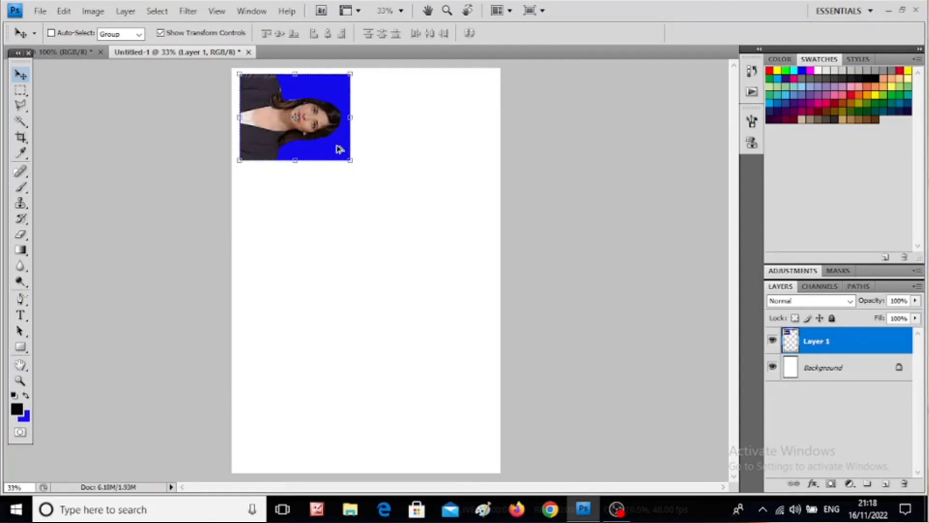
- Duplicate the photo into an evenly spaced grid of two columns and four rows, merging each set of copies into Layer 1
{"action": "left_click_drag", "start_coordinate": [331, 149], "coordinate": [451, 150]}
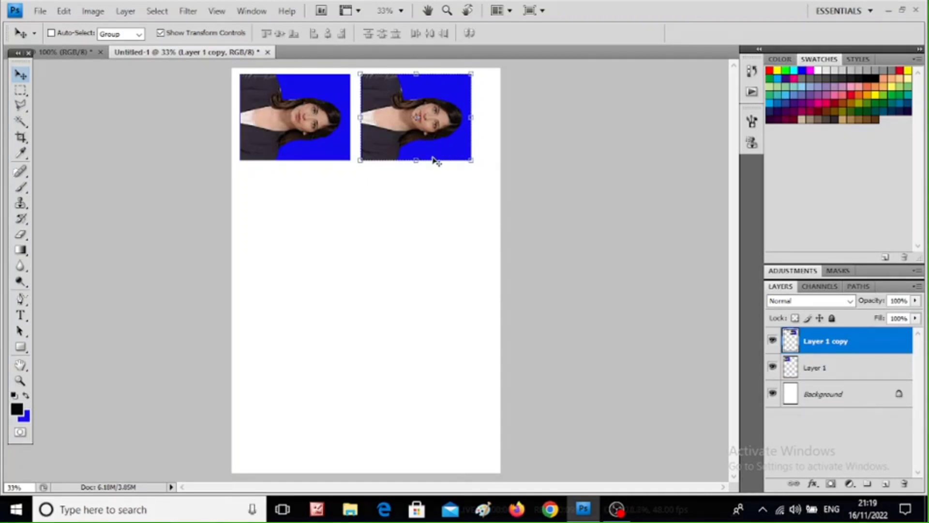
{"action": "key", "text": "ctrl+e"}
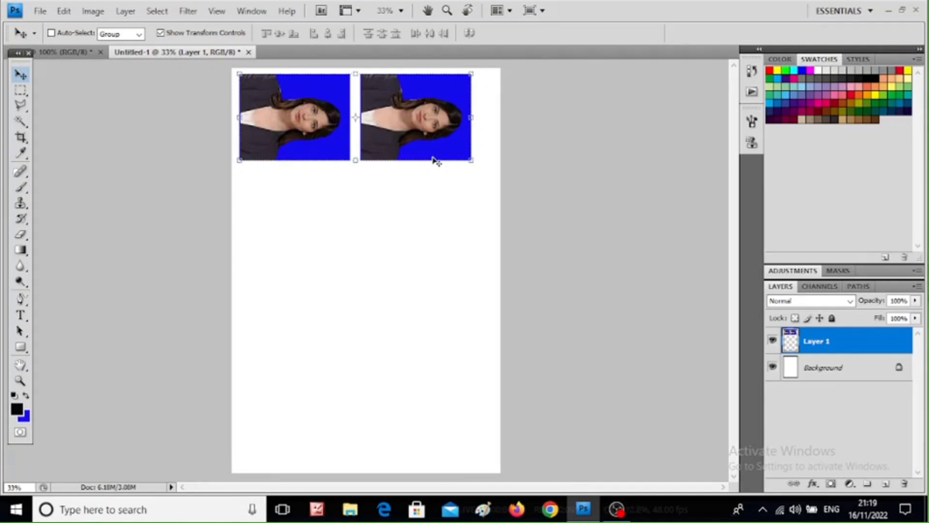
{"action": "left_click_drag", "start_coordinate": [434, 160], "coordinate": [437, 258]}
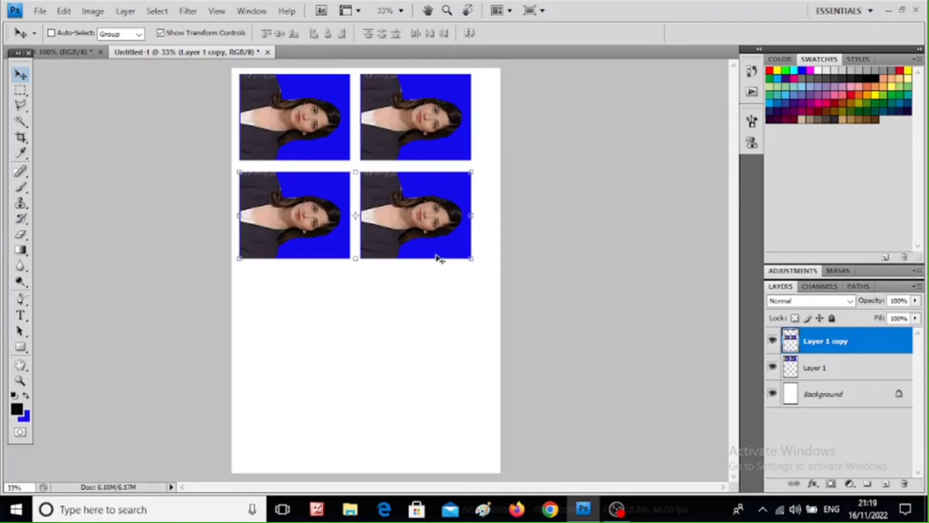
{"action": "key", "text": "ctrl+e"}
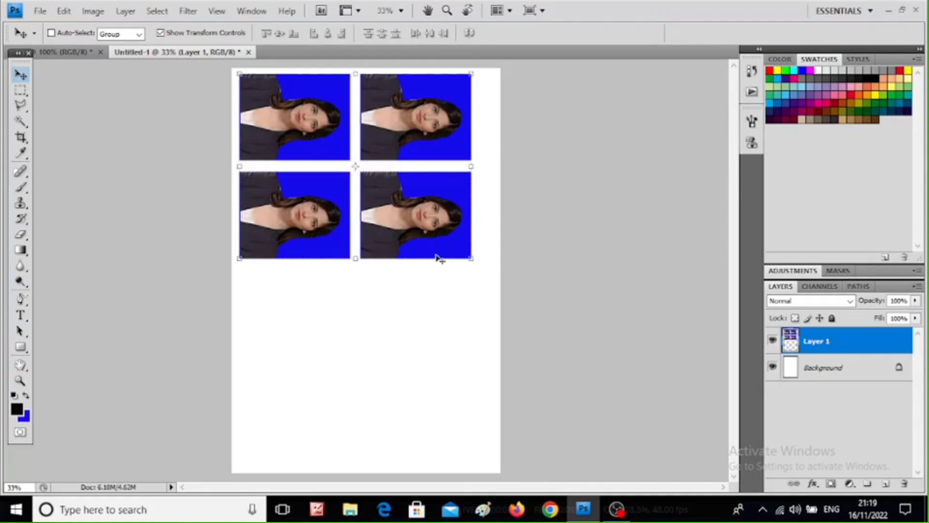
{"action": "left_click_drag", "start_coordinate": [428, 249], "coordinate": [438, 426]}
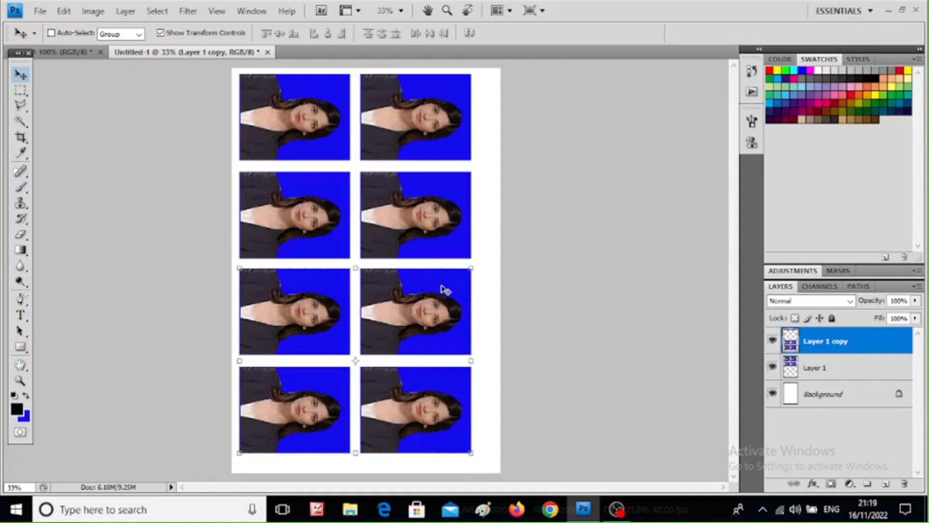
{"action": "key", "text": "ctrl+e"}
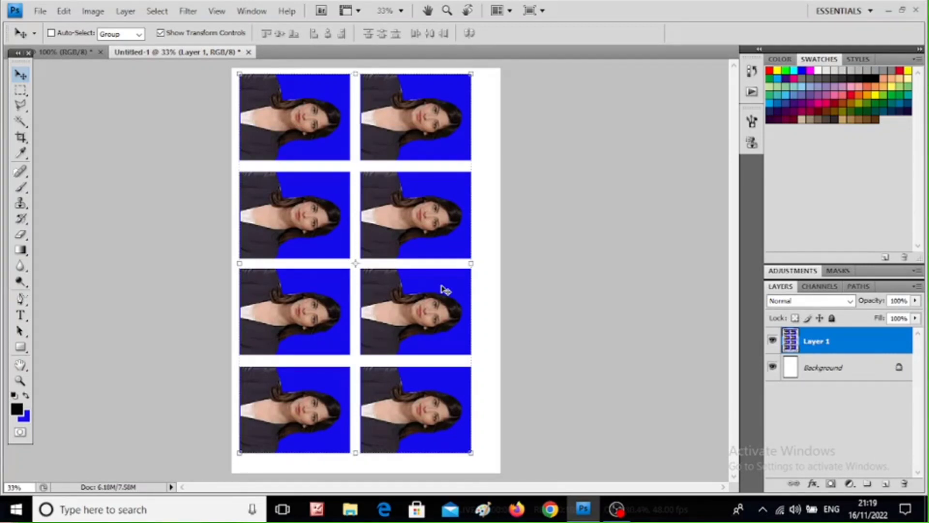
- Add a 5 px black stroke inside the edges of all eight photos on Layer 1
{"action": "left_click", "coordinate": [64, 11]}
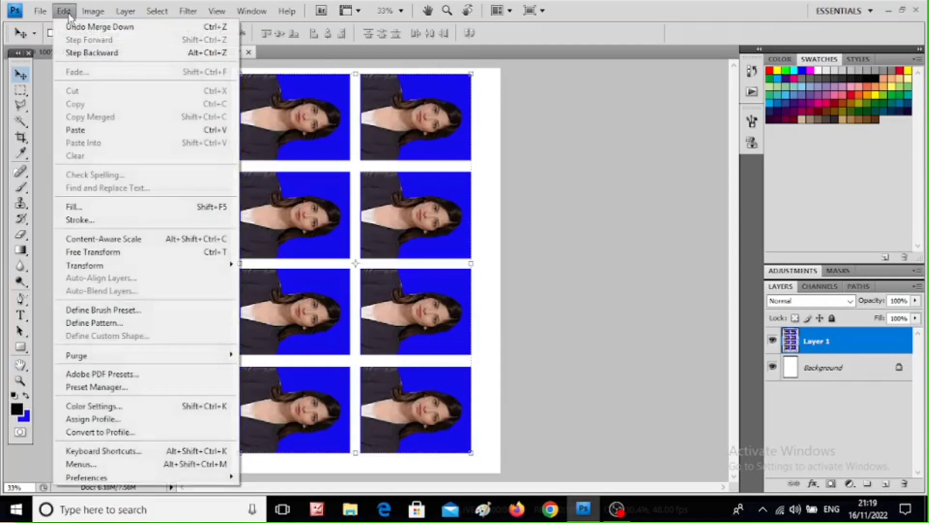
{"action": "left_click", "coordinate": [80, 222]}
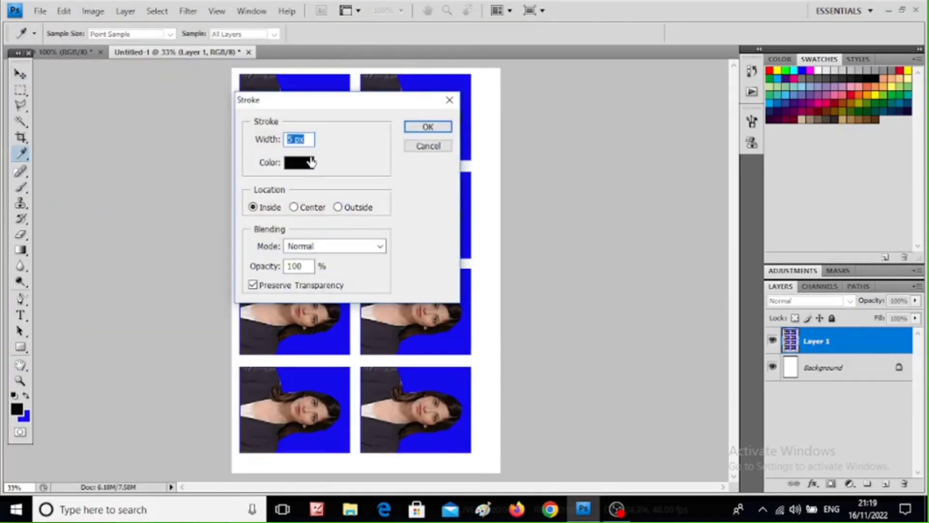
{"action": "left_click", "coordinate": [295, 139]}
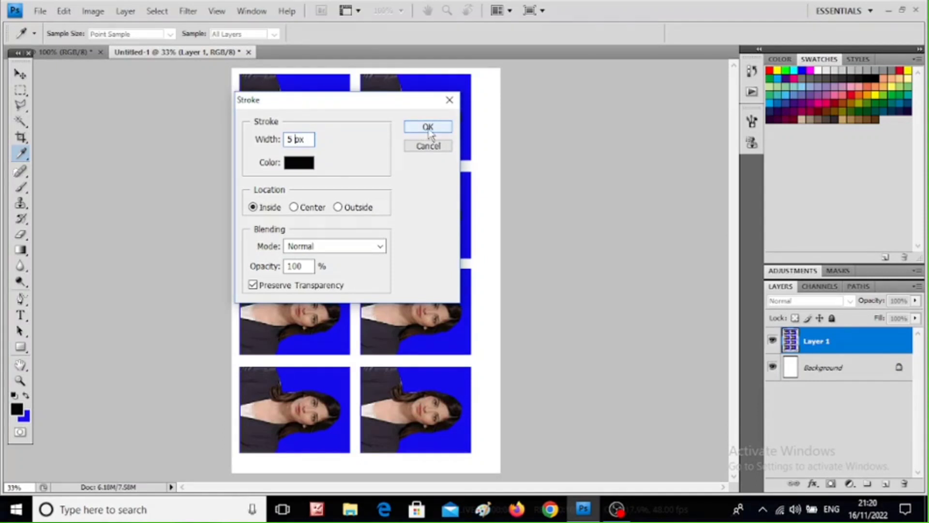
{"action": "left_click", "coordinate": [296, 164]}
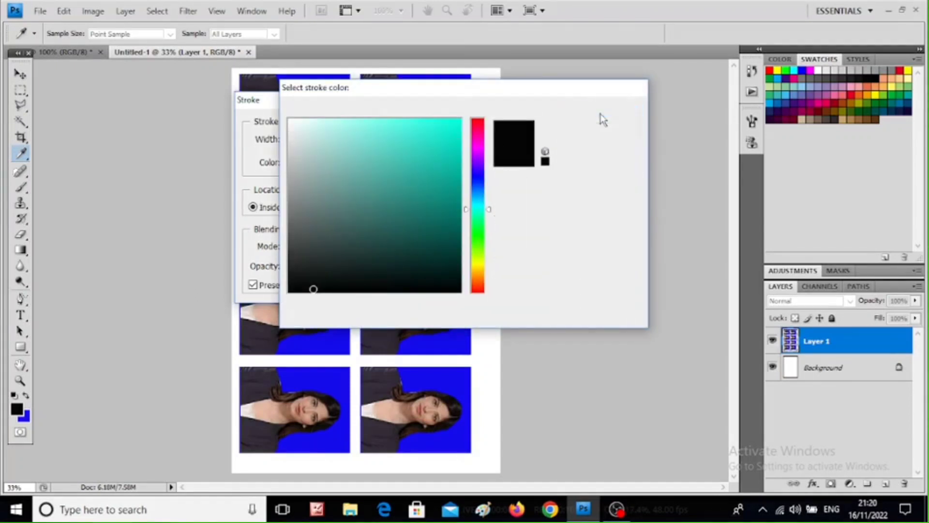
{"action": "left_click", "coordinate": [603, 119]}
{"action": "left_click", "coordinate": [426, 128]}
{"action": "key", "text": "v"}
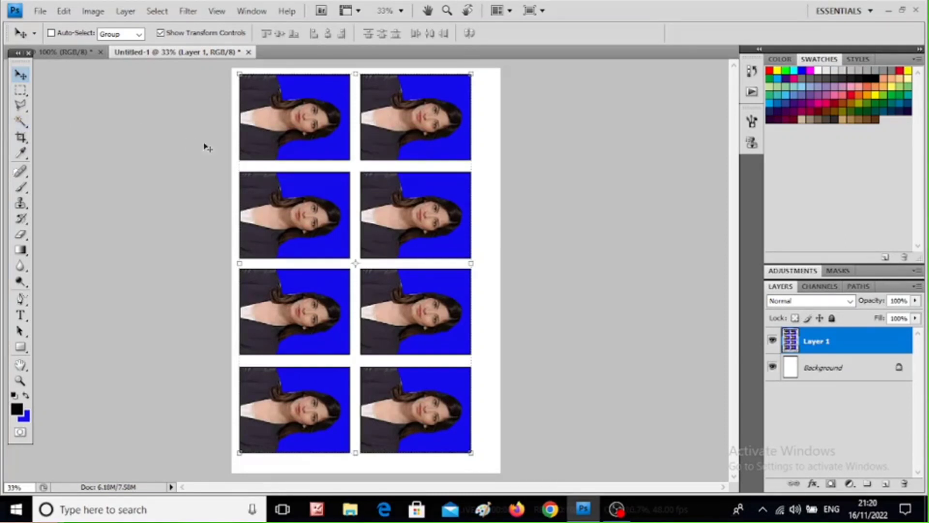
{"action": "left_click", "coordinate": [38, 11]}
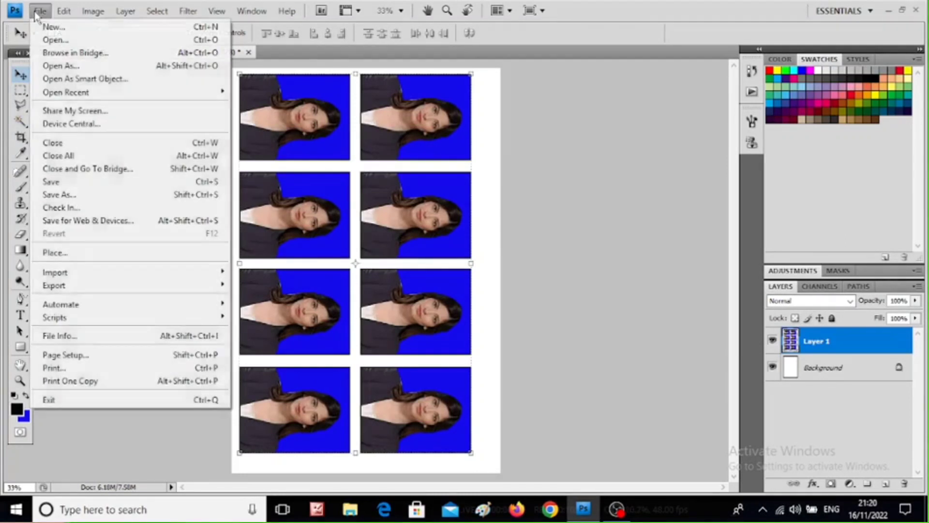
{"action": "left_click", "coordinate": [64, 195]}
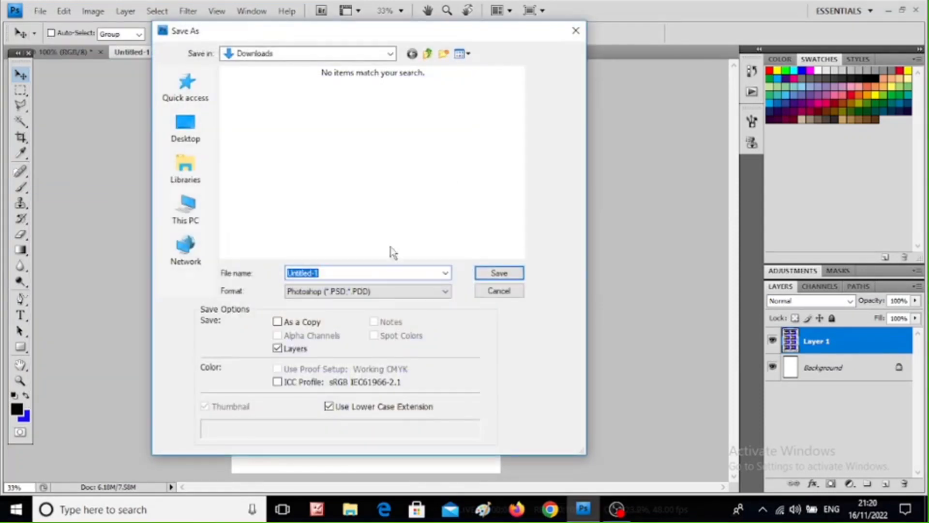
{"action": "left_click", "coordinate": [378, 292]}
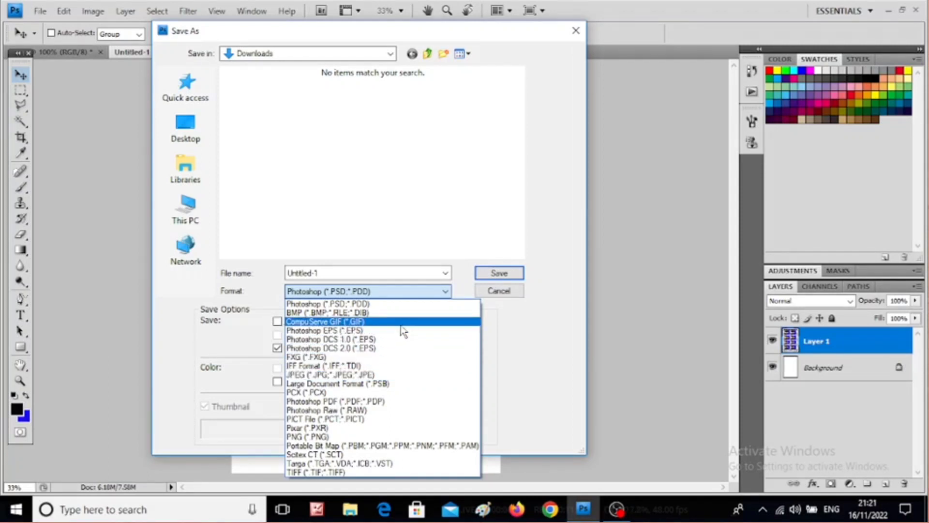
{"action": "left_click", "coordinate": [507, 293]}
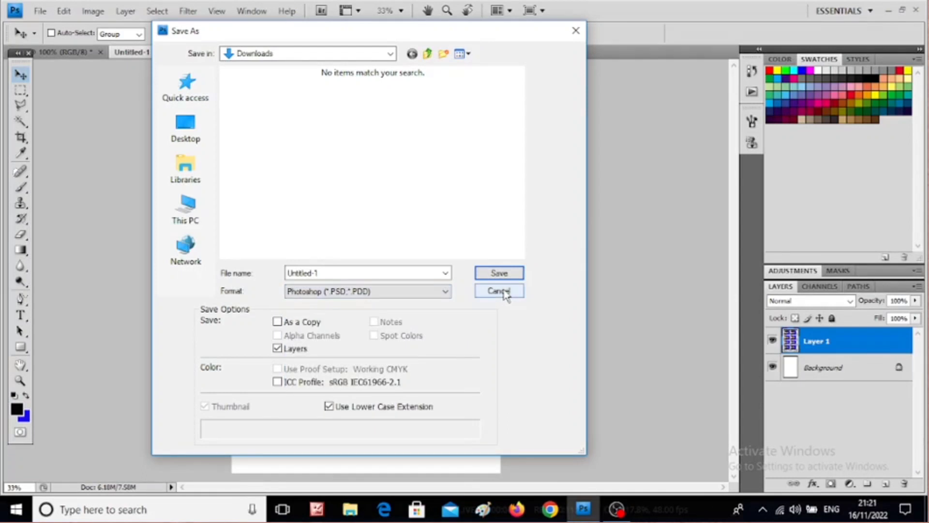
{"action": "left_click", "coordinate": [576, 31]}
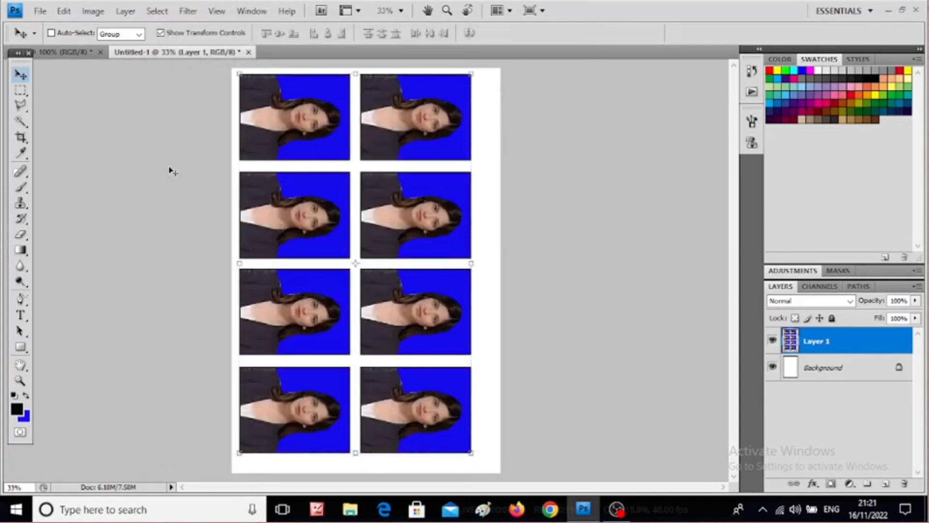
- Open the print settings for the photo sheet and choose EPSON L3110 Series as the printer
{"action": "left_click", "coordinate": [40, 11]}
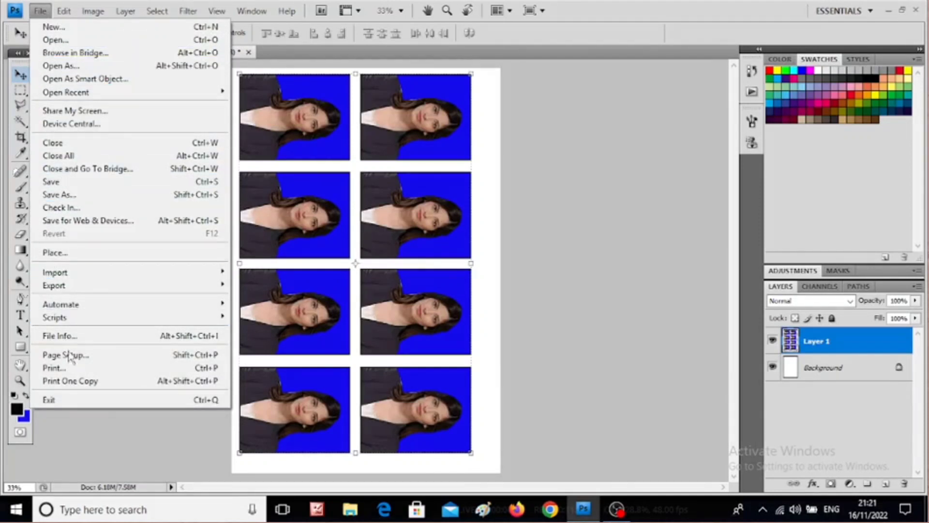
{"action": "left_click", "coordinate": [58, 368]}
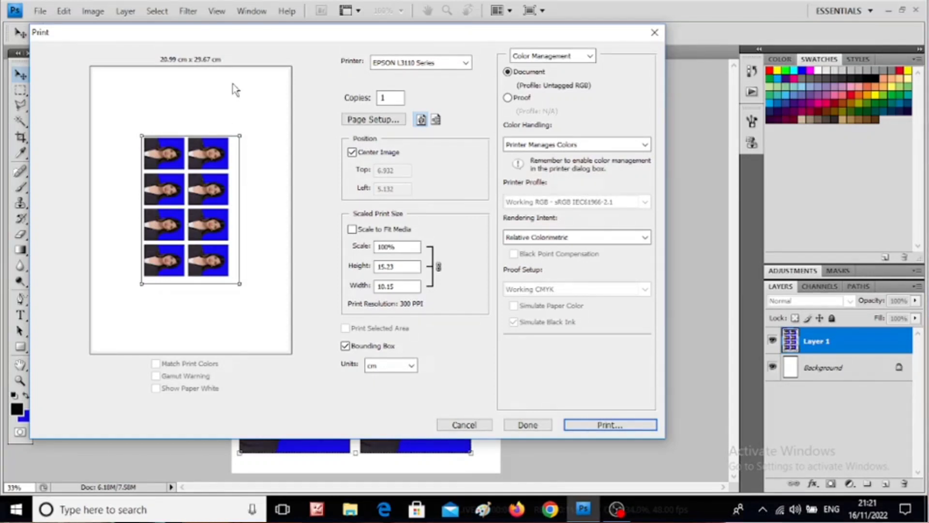
{"action": "left_click", "coordinate": [432, 64]}
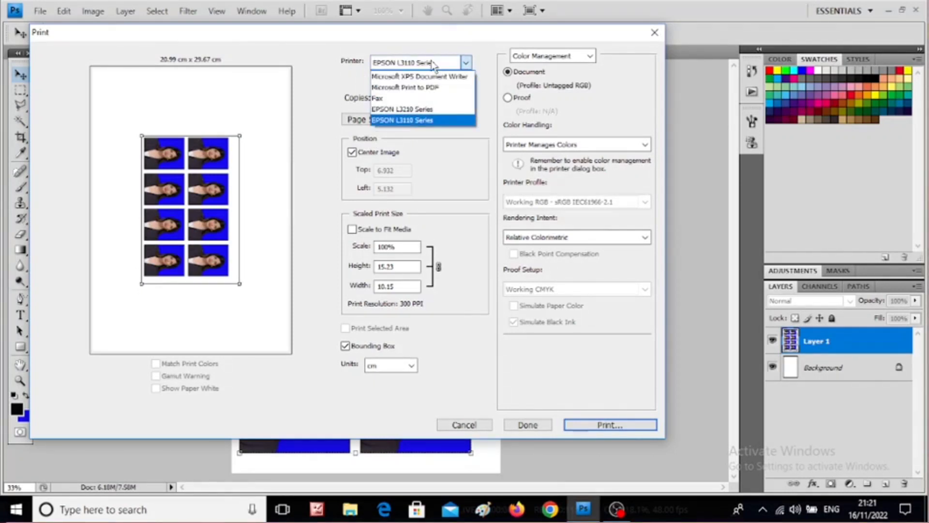
{"action": "left_click", "coordinate": [412, 120]}
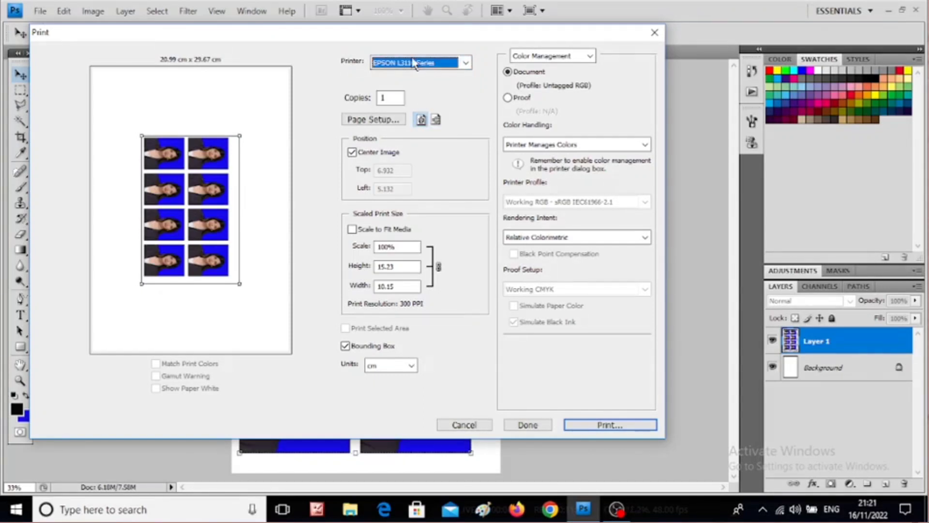
- Configure the printer's page setup with 10 x 15 cm (4 x 6 in) document size, Photo Paper Glossy and High quality
{"action": "left_click", "coordinate": [382, 120]}
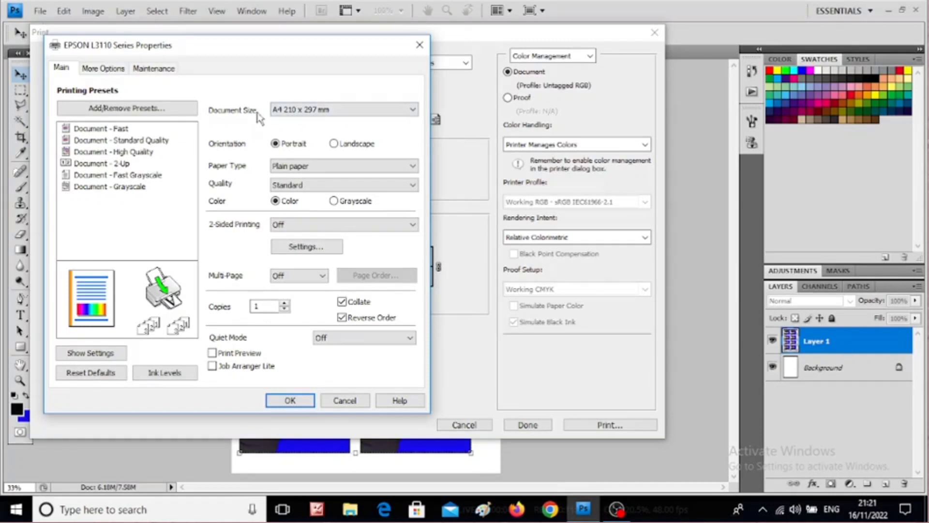
{"action": "left_click", "coordinate": [331, 110]}
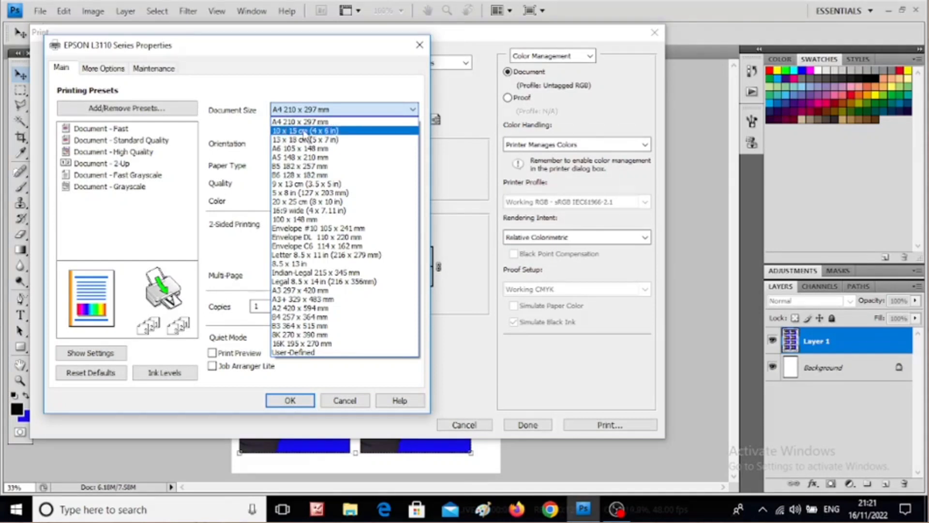
{"action": "left_click", "coordinate": [318, 132]}
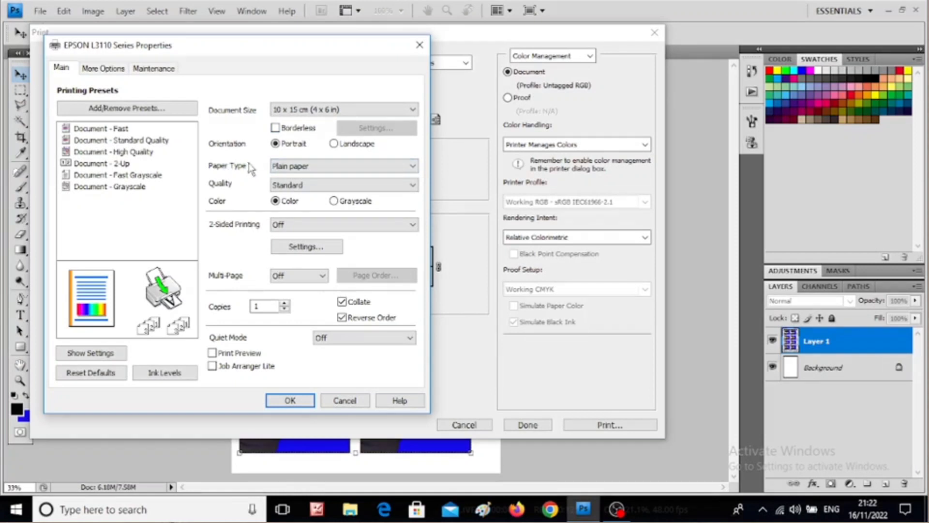
{"action": "left_click", "coordinate": [301, 168]}
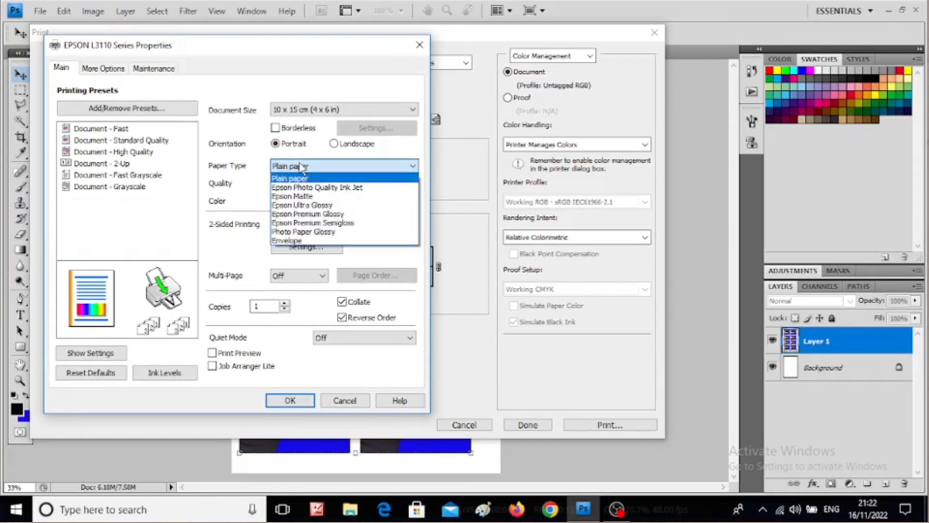
{"action": "left_click", "coordinate": [318, 233]}
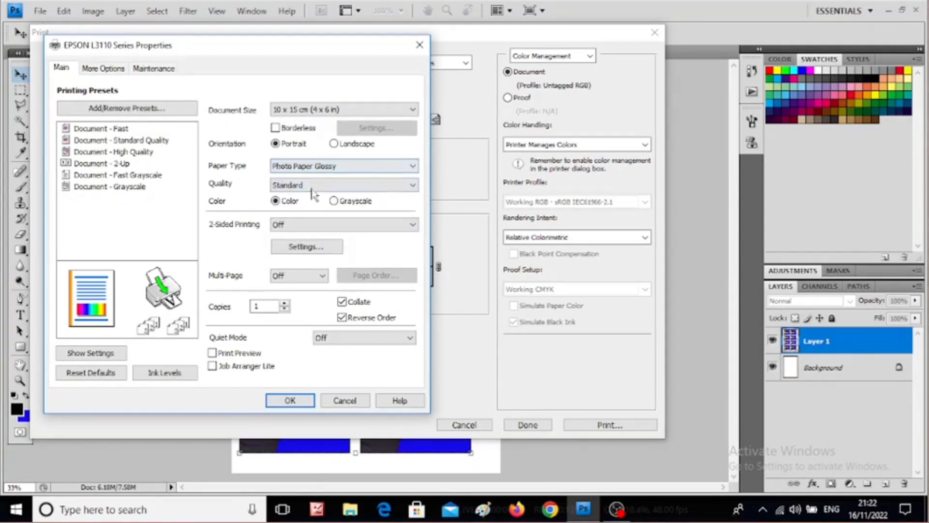
{"action": "left_click", "coordinate": [316, 186]}
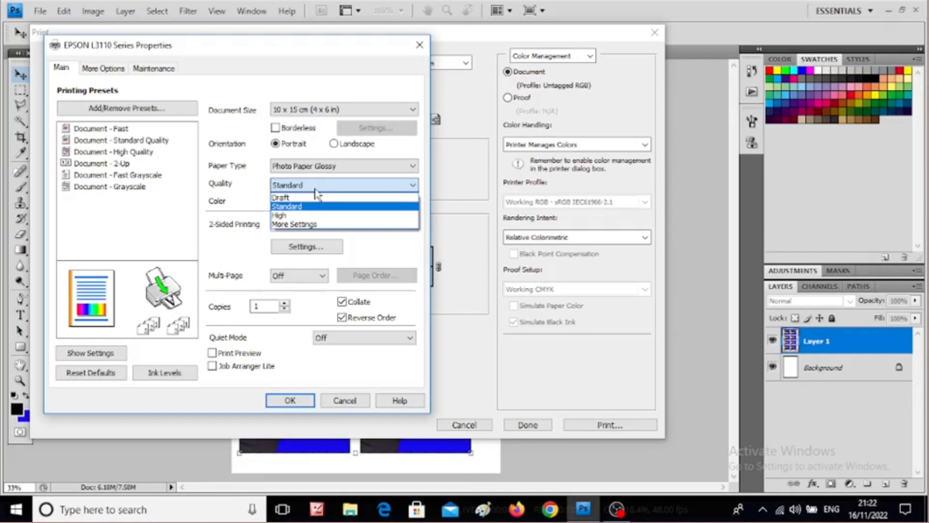
{"action": "left_click", "coordinate": [294, 216]}
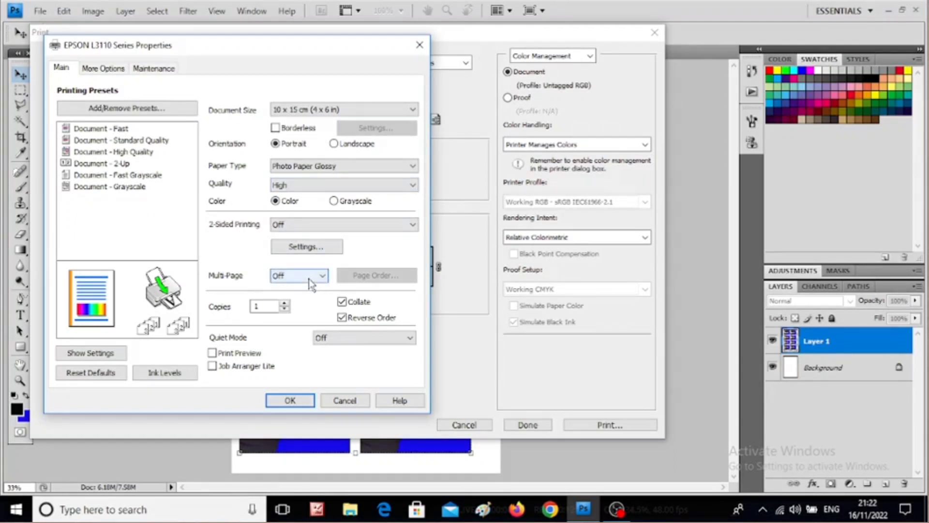
{"action": "left_click", "coordinate": [291, 400]}
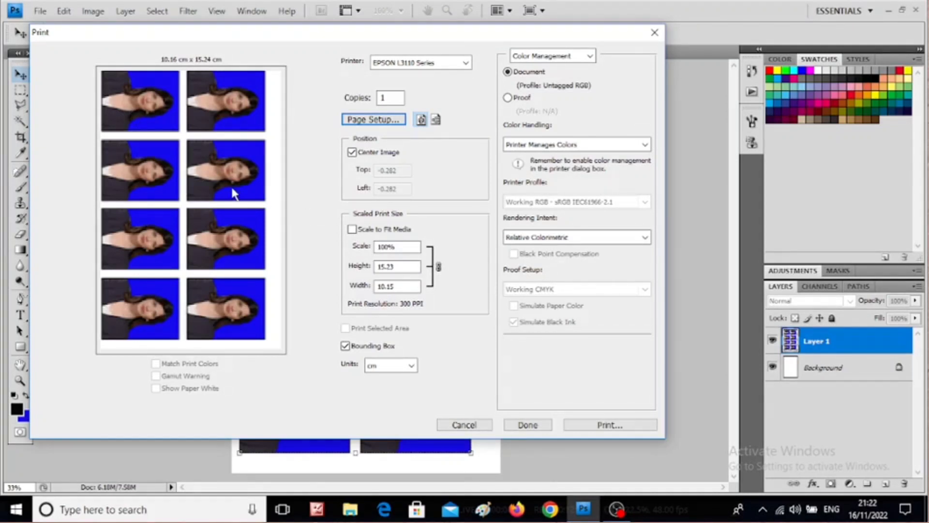
- Scale the print to fit the media and proceed to the final printer selection, then cancel the print job
{"action": "left_click", "coordinate": [350, 229]}
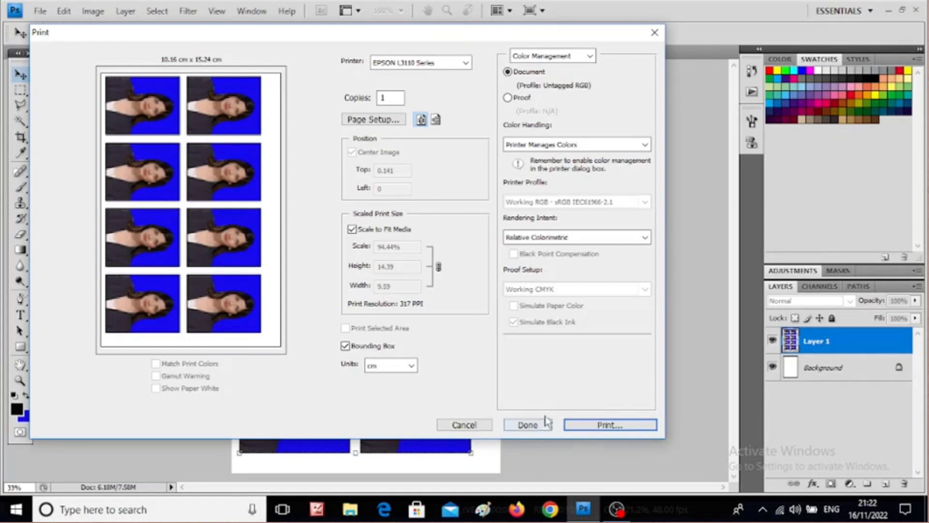
{"action": "left_click", "coordinate": [602, 425]}
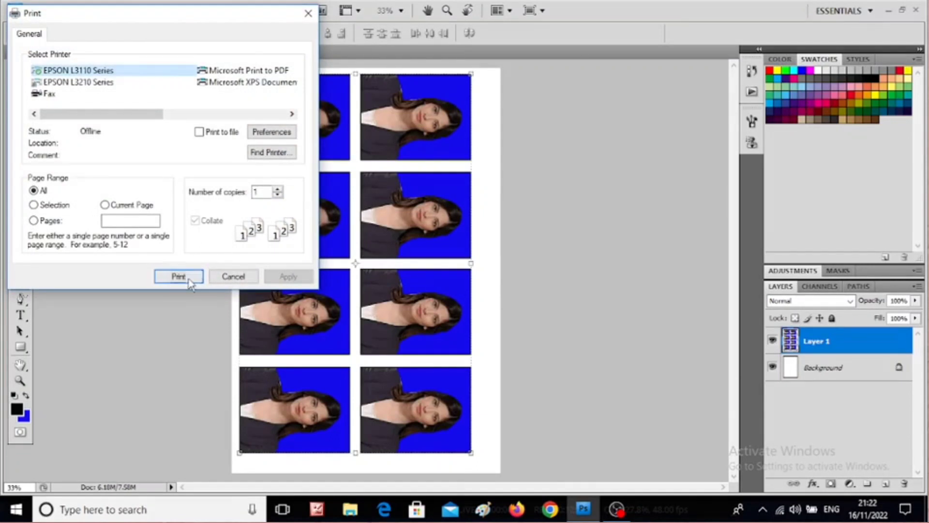
{"action": "left_click", "coordinate": [236, 280]}
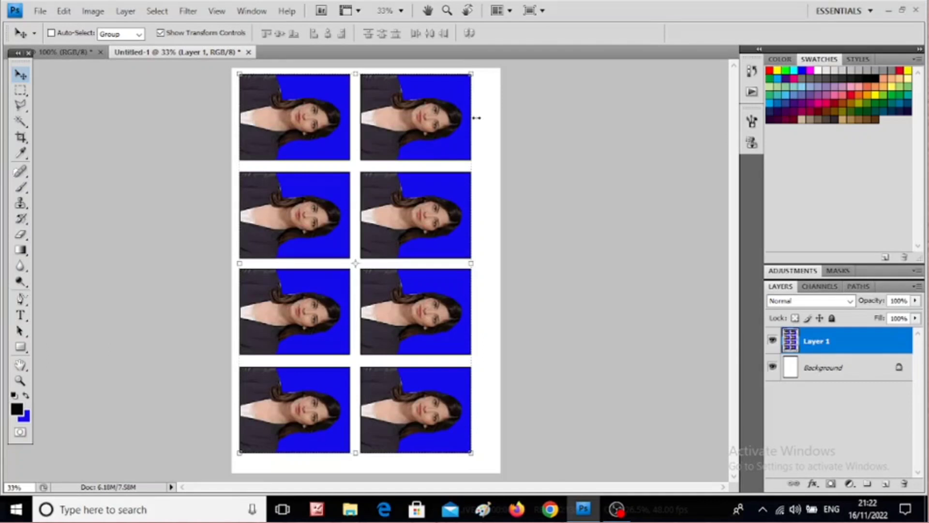
- Delete the photo grid from the 4 x 6 sheet and open o.jpg from the Downloads folder
{"action": "key", "text": "Delete"}
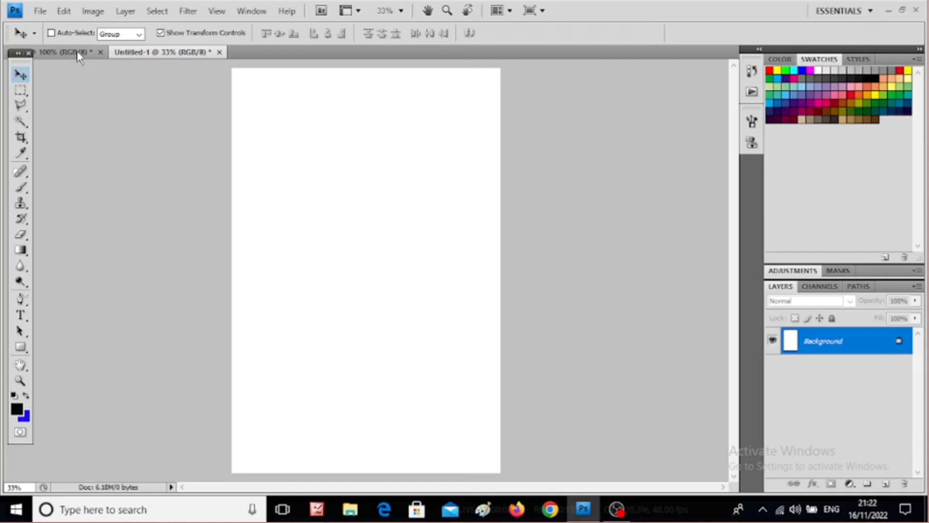
{"action": "left_click", "coordinate": [41, 14]}
{"action": "left_click", "coordinate": [50, 39]}
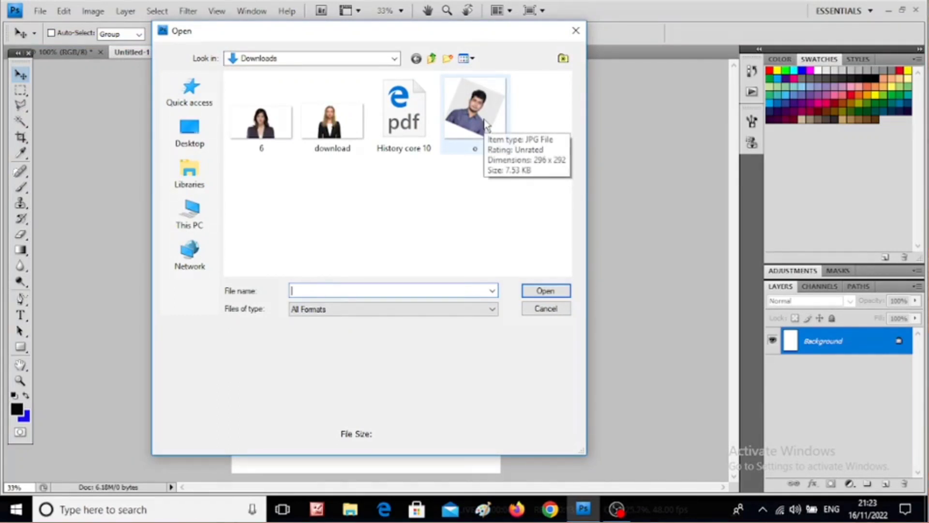
{"action": "left_click", "coordinate": [537, 291]}
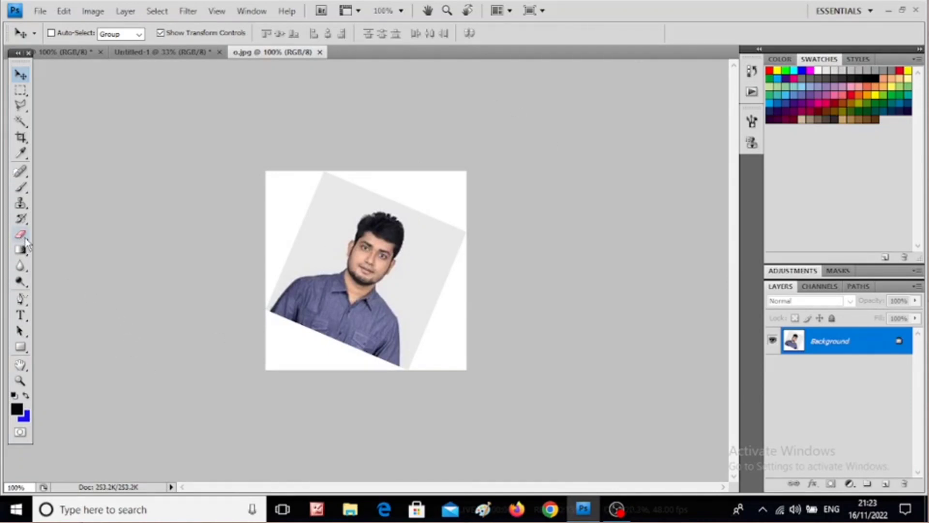
- Draw a Ruler tool line along the tilted photo's upper edge, from its upper-left corner to its upper-right corner
{"action": "left_click", "coordinate": [25, 239]}
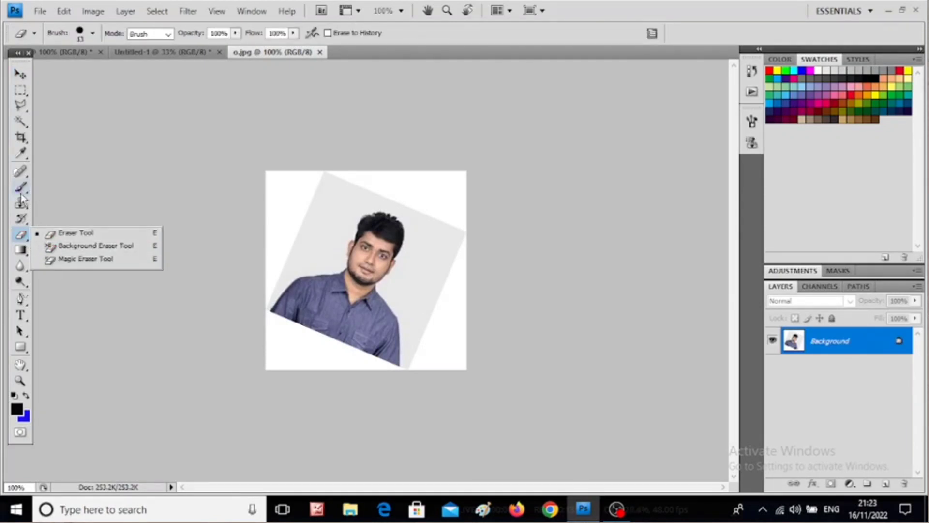
{"action": "left_click", "coordinate": [80, 194]}
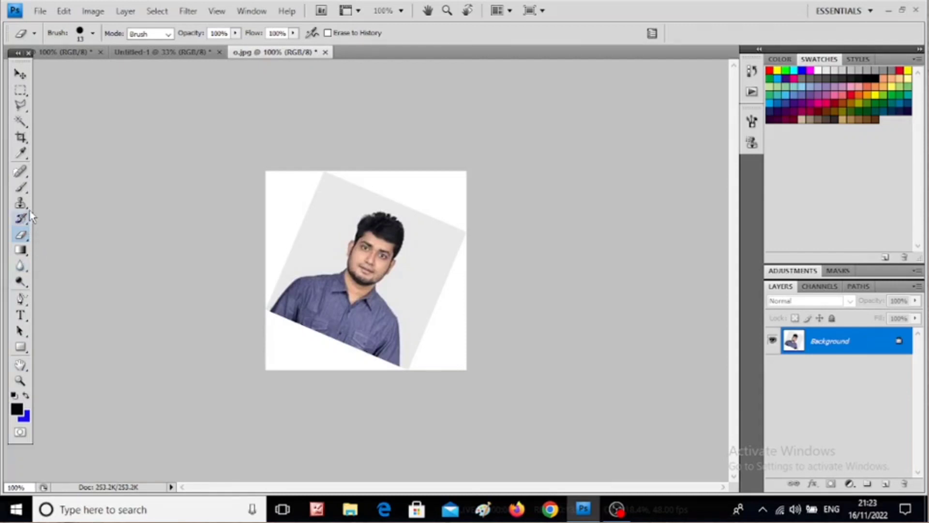
{"action": "left_click", "coordinate": [30, 161]}
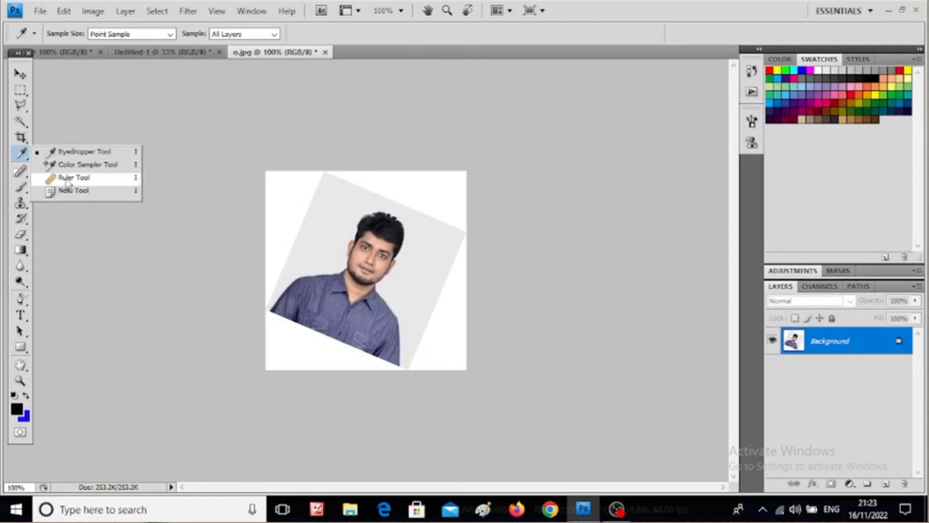
{"action": "left_click", "coordinate": [72, 177]}
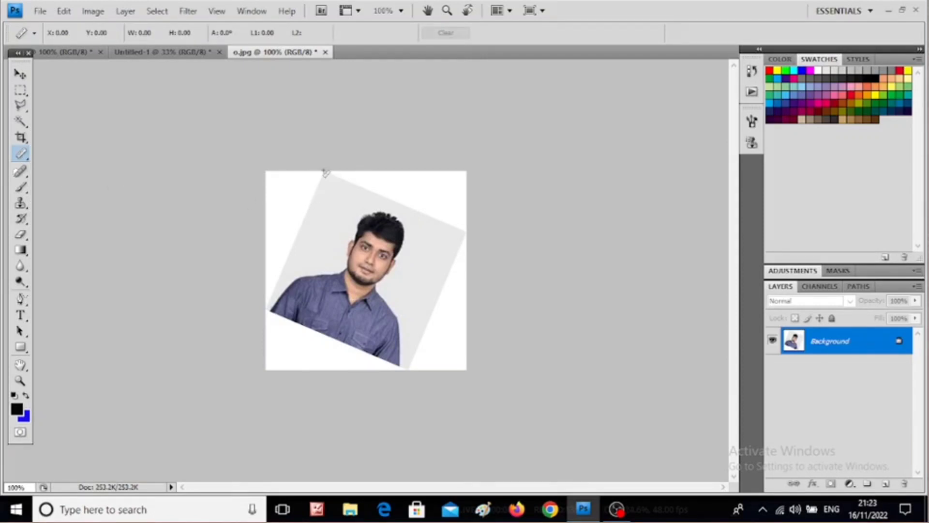
{"action": "left_click_drag", "start_coordinate": [324, 171], "coordinate": [468, 232]}
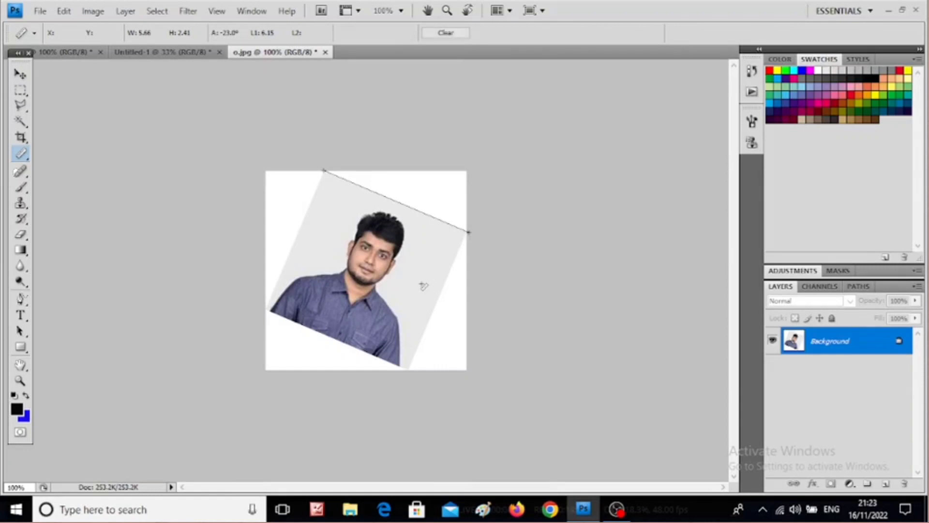
- Rotate the canvas of the tilted photo by an arbitrary 23.04° counterclockwise to level it along the ruler line
{"action": "left_click", "coordinate": [64, 11]}
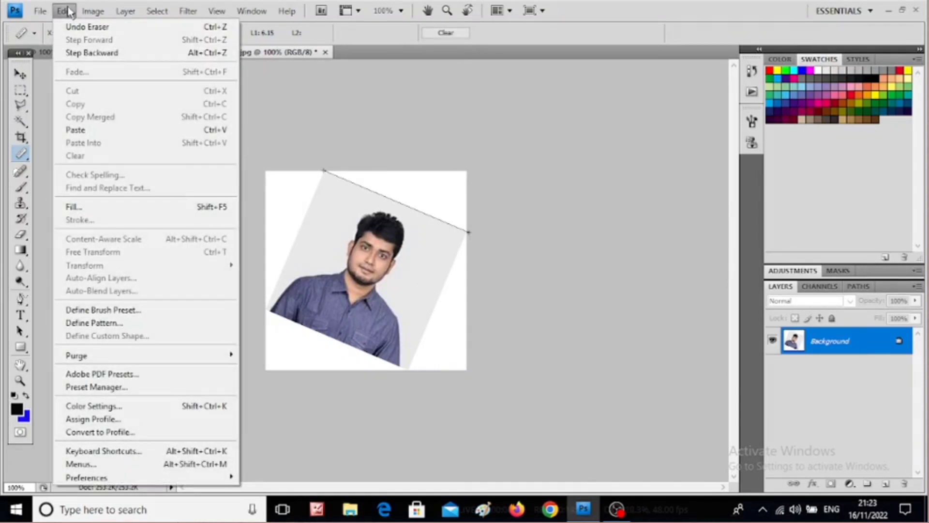
{"action": "mouse_move", "coordinate": [93, 12]}
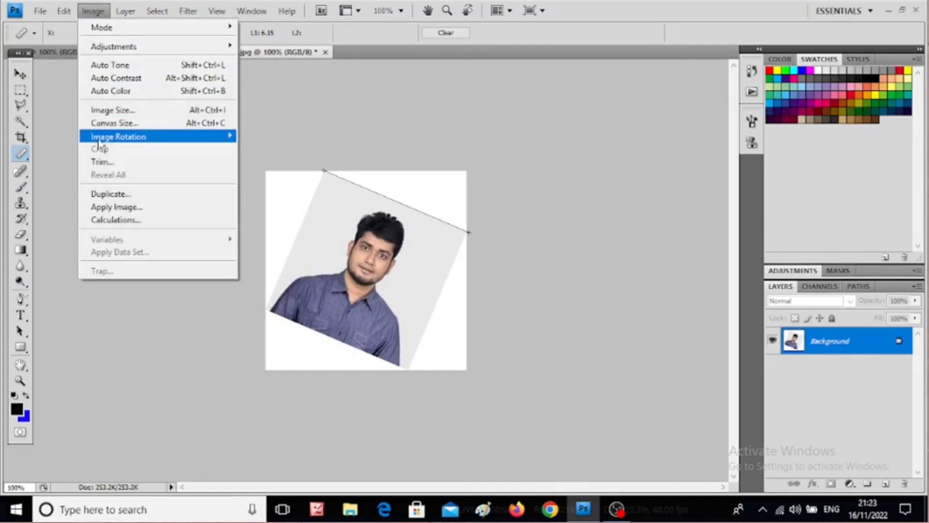
{"action": "mouse_move", "coordinate": [223, 146]}
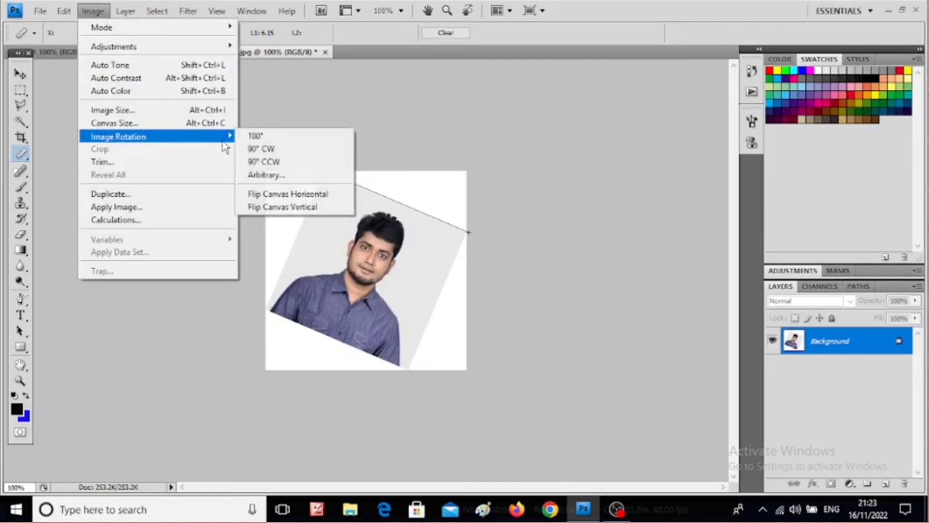
{"action": "left_click", "coordinate": [267, 175]}
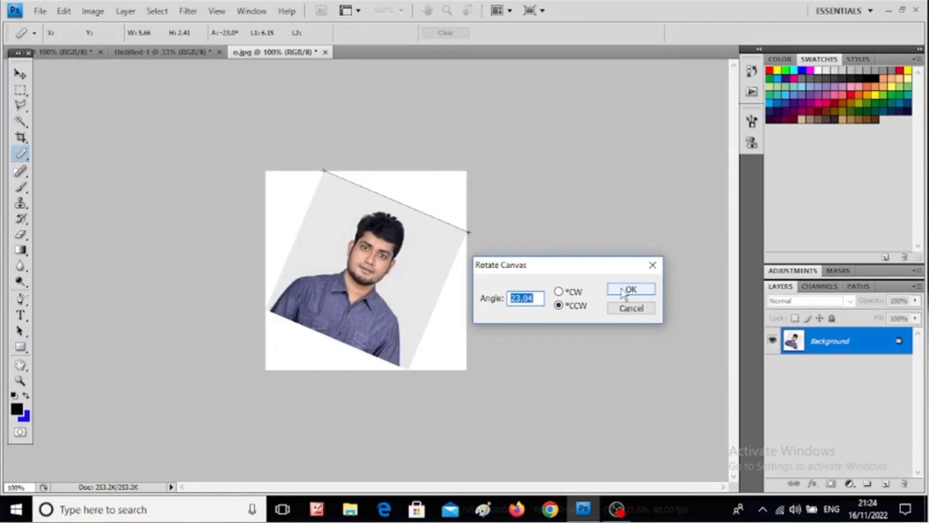
{"action": "left_click", "coordinate": [624, 291]}
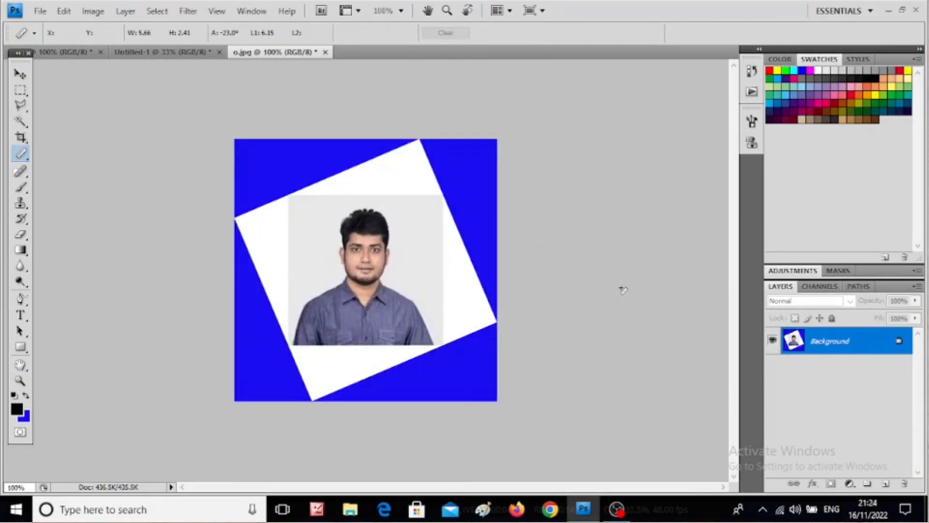
{"action": "left_click", "coordinate": [100, 13]}
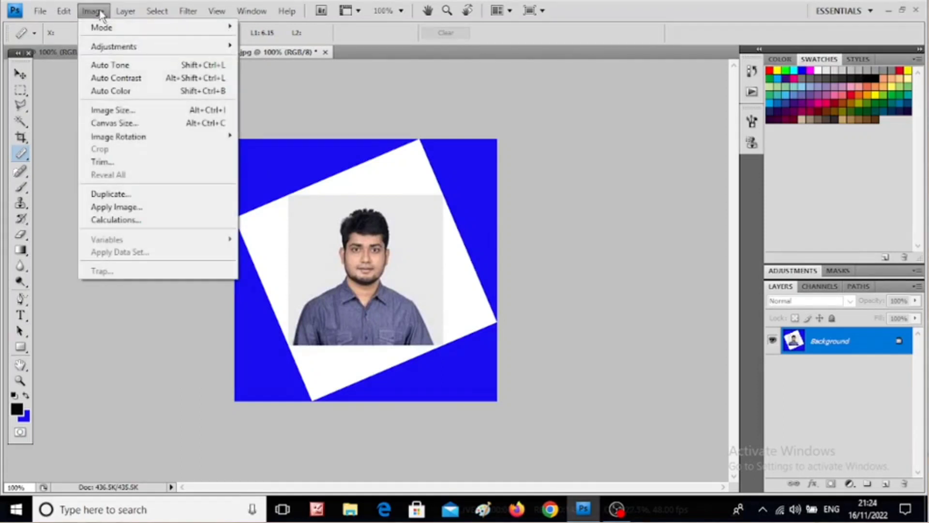
{"action": "mouse_move", "coordinate": [165, 137]}
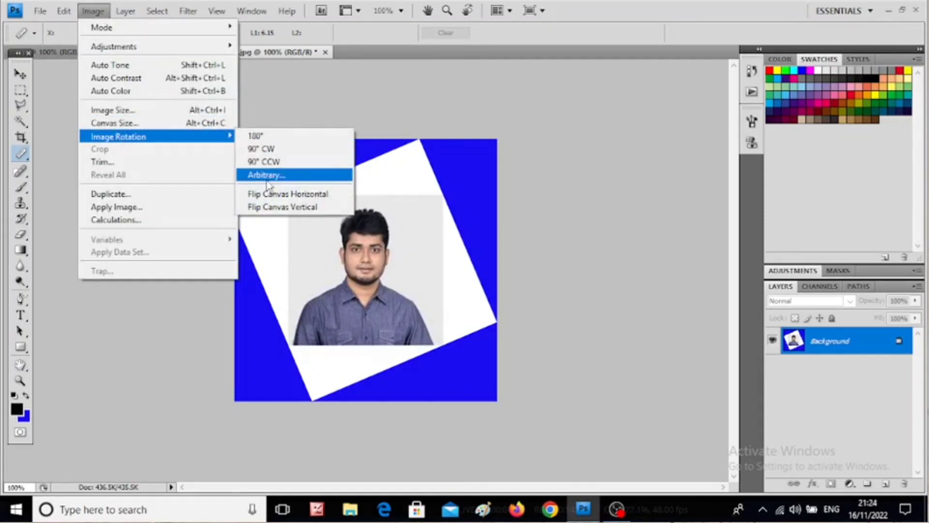
{"action": "left_click", "coordinate": [591, 154]}
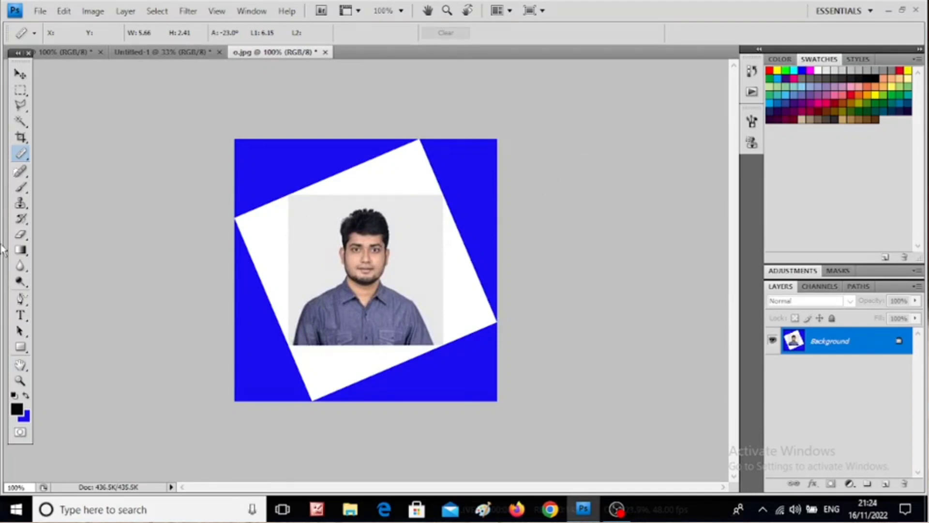
- Clear the Crop tool's preset values and set its crop size to 3.5 cm wide by 4.5 cm high
{"action": "left_click", "coordinate": [20, 140]}
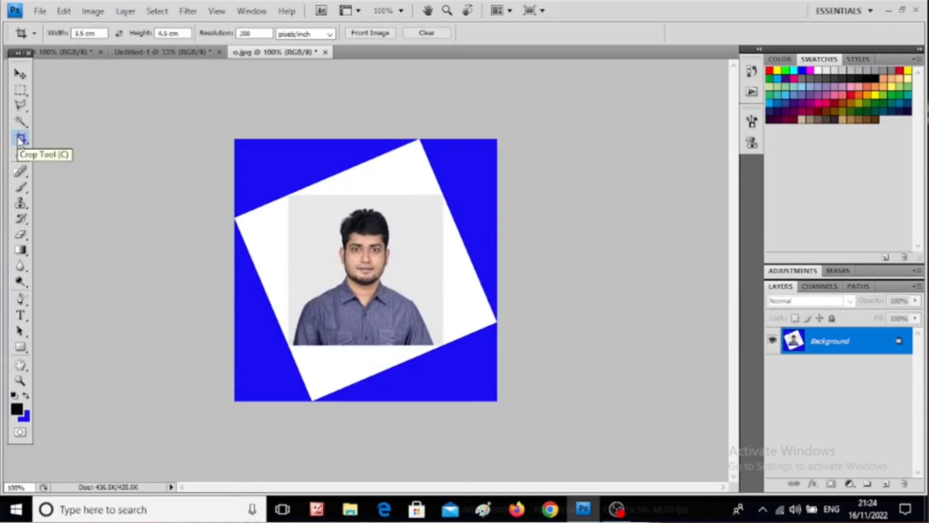
{"action": "left_click", "coordinate": [429, 32]}
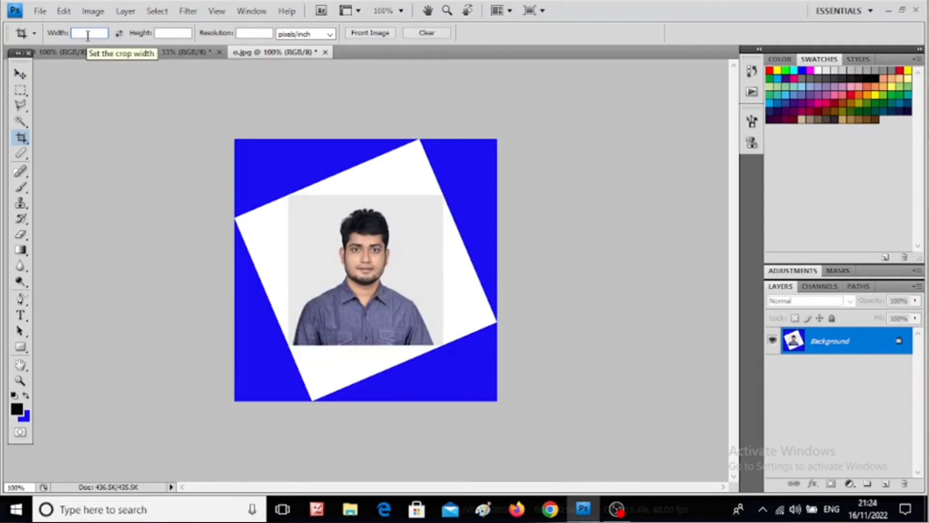
{"action": "type", "text": "3.5"}
{"action": "type", "text": " in"}
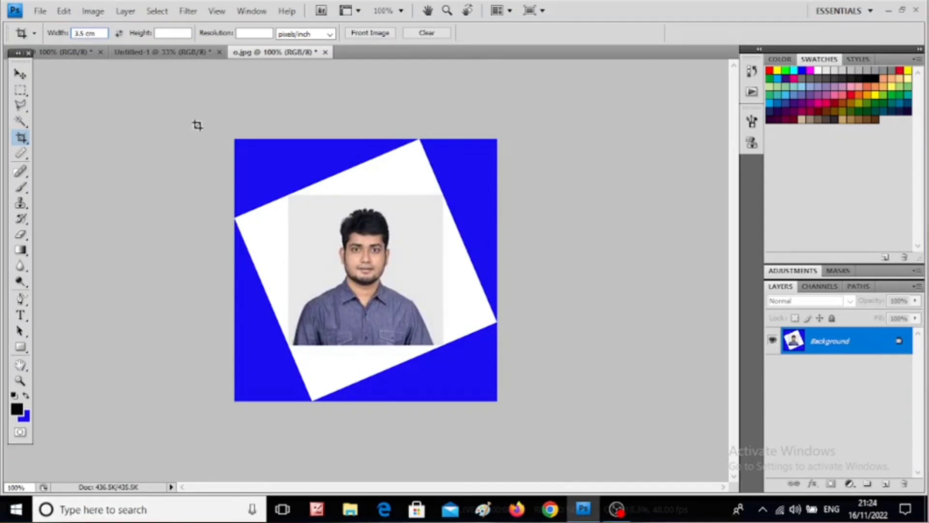
{"action": "left_click", "coordinate": [169, 32]}
{"action": "type", "text": "4.5"}
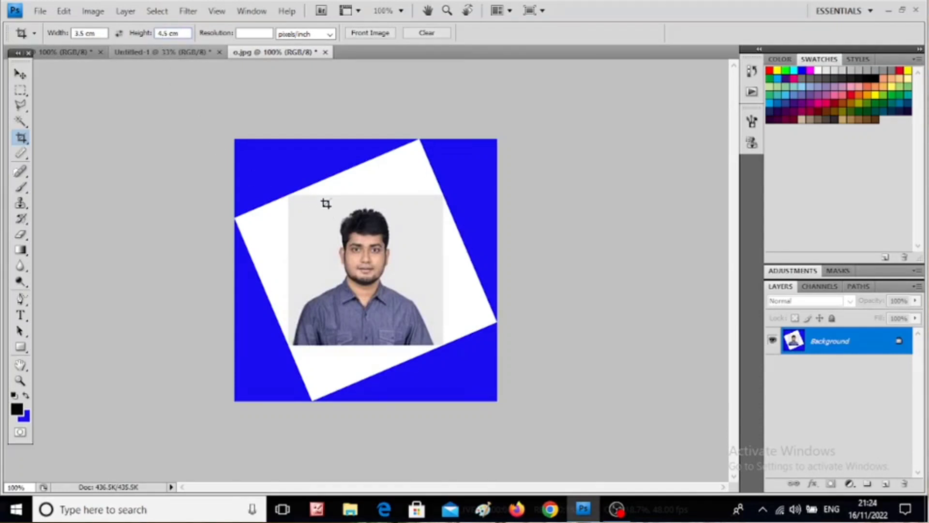
- Crop the straightened photo to the man's head and shoulders, centring the frame on him within the grey background
{"action": "left_click_drag", "start_coordinate": [325, 203], "coordinate": [436, 359]}
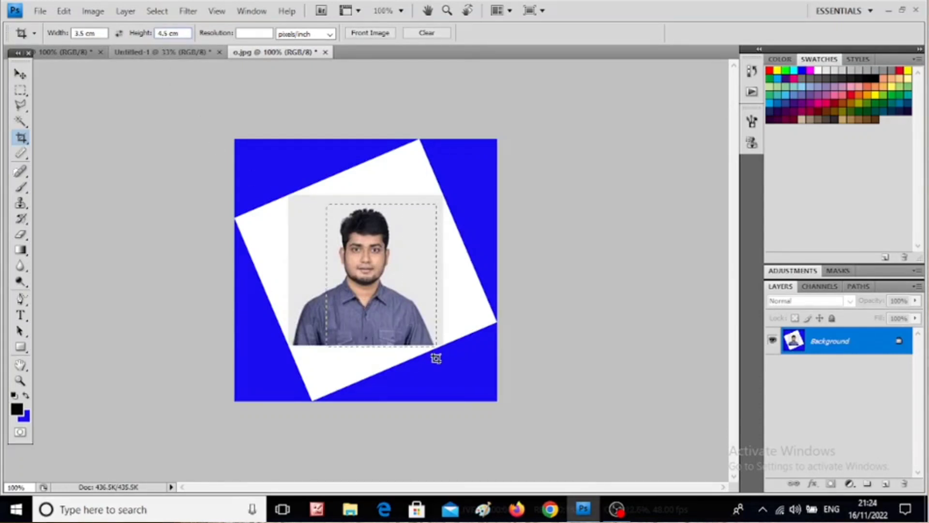
{"action": "left_click_drag", "start_coordinate": [325, 346], "coordinate": [303, 351]}
{"action": "left_click_drag", "start_coordinate": [330, 318], "coordinate": [314, 309]}
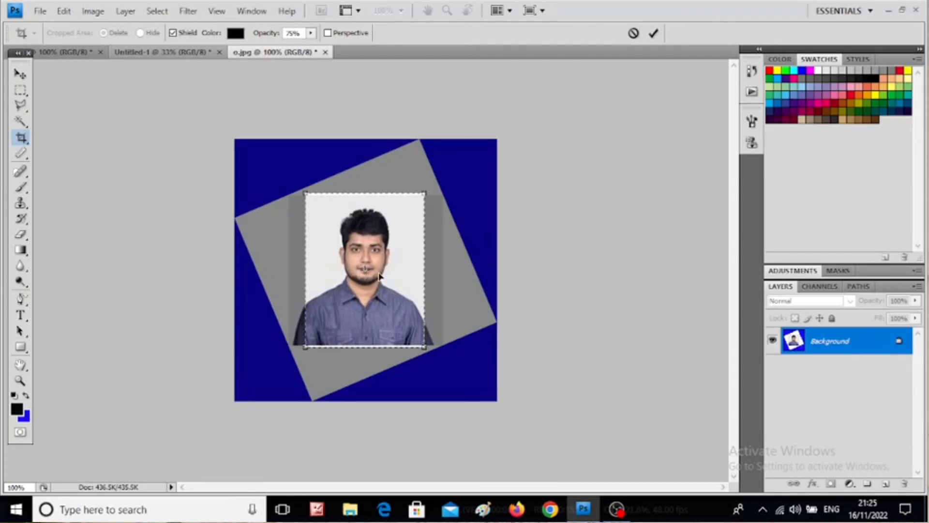
{"action": "left_click_drag", "start_coordinate": [378, 275], "coordinate": [377, 274]}
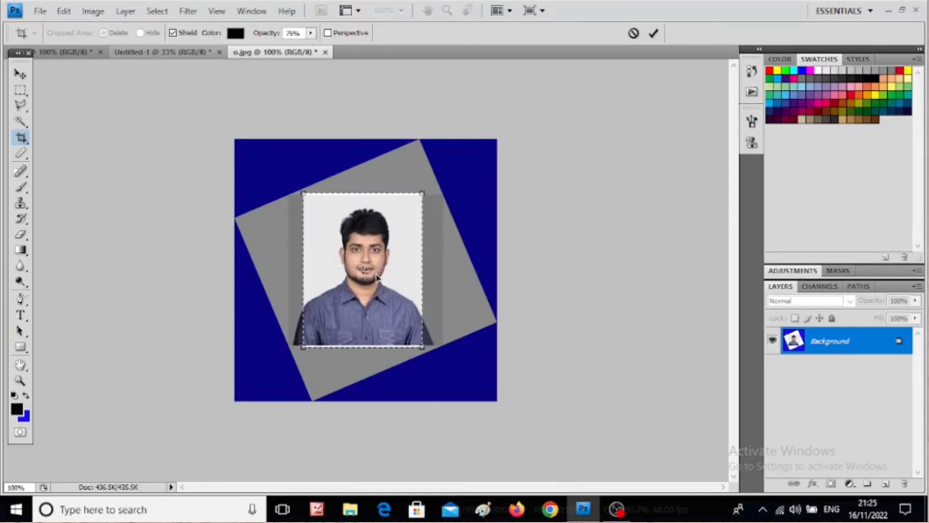
{"action": "key", "text": "Return"}
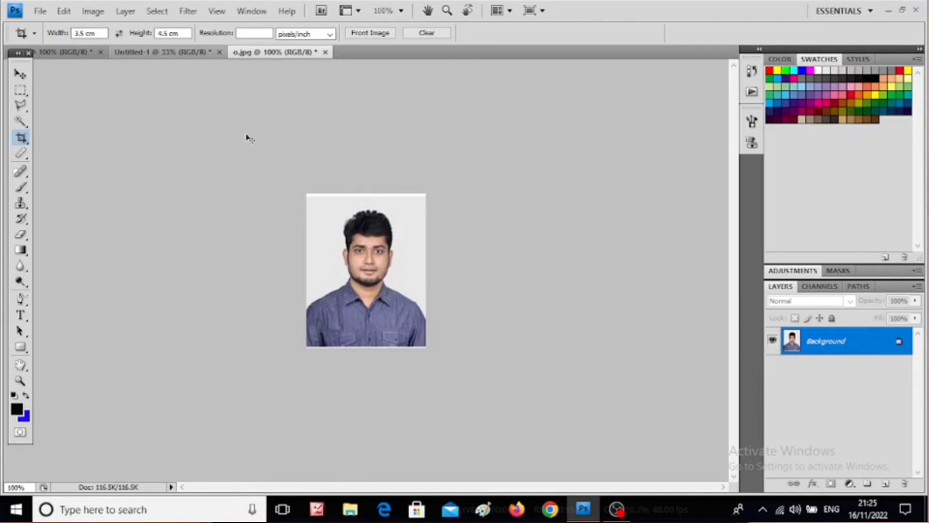
- Copy the entire cropped photo and create a new document with the Photo preset, Portrait, 4 x 6 inches at 300 pixels/inch
{"action": "key", "text": "ctrl+a"}
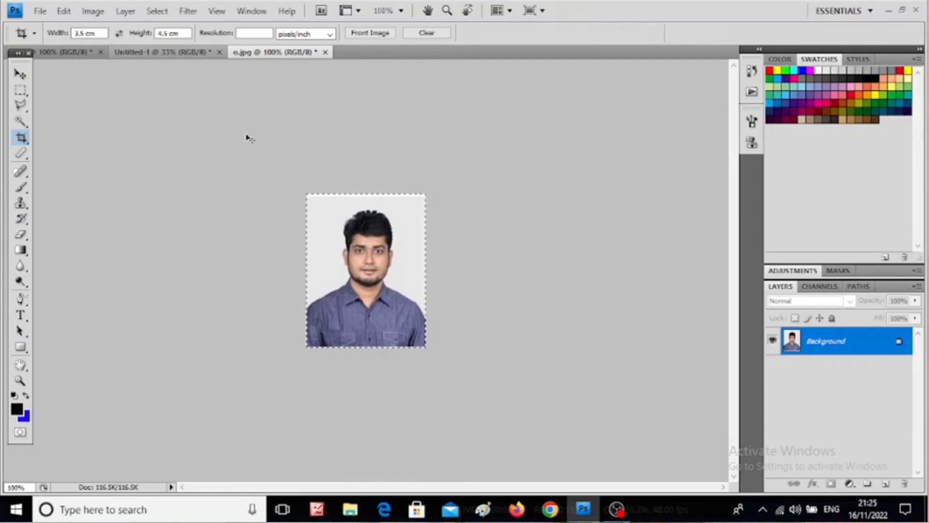
{"action": "left_click", "coordinate": [39, 10]}
{"action": "left_click", "coordinate": [52, 28]}
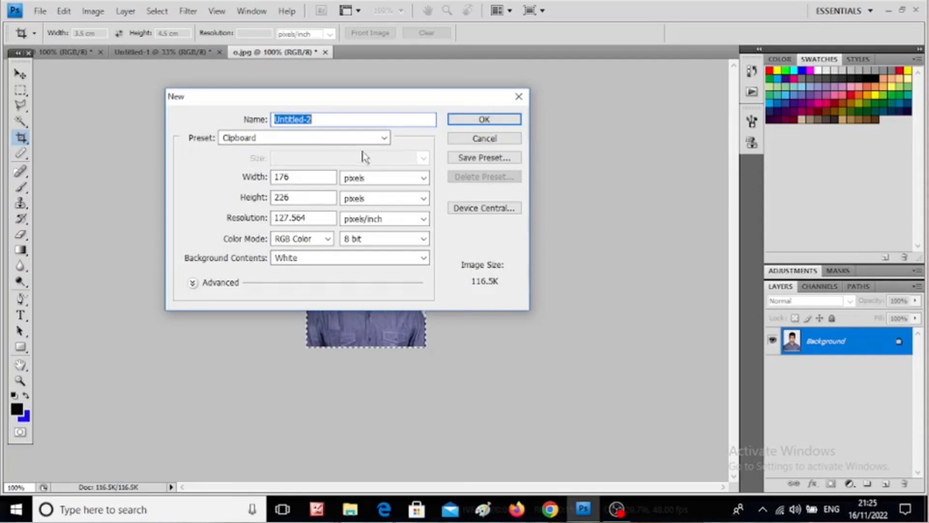
{"action": "left_click", "coordinate": [325, 141]}
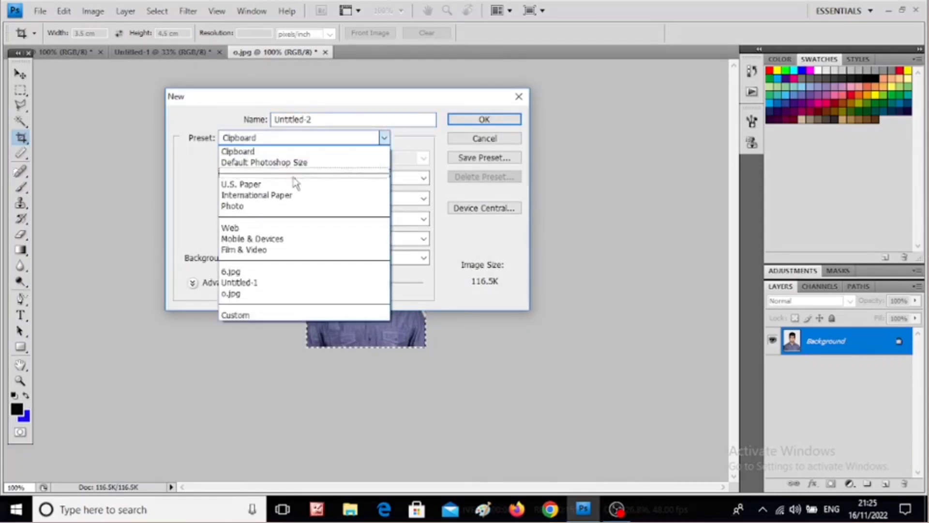
{"action": "left_click", "coordinate": [264, 207]}
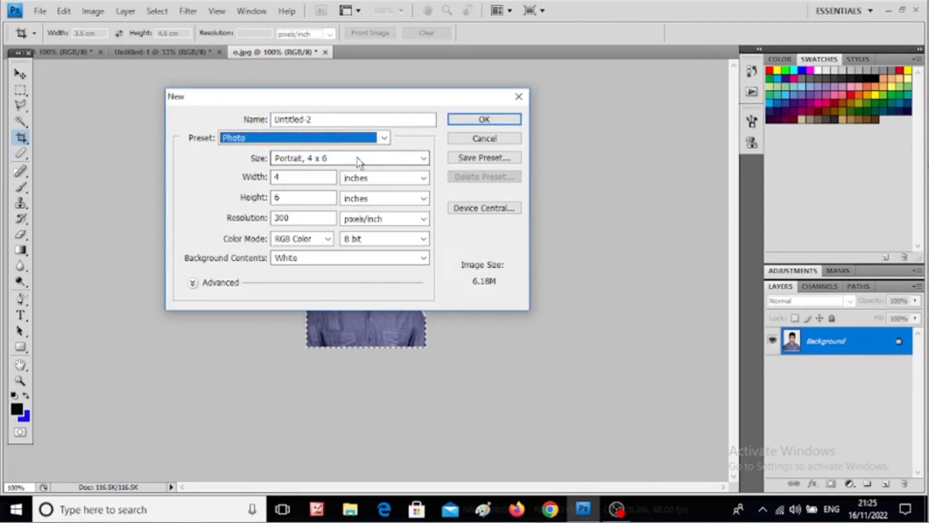
{"action": "left_click", "coordinate": [483, 119]}
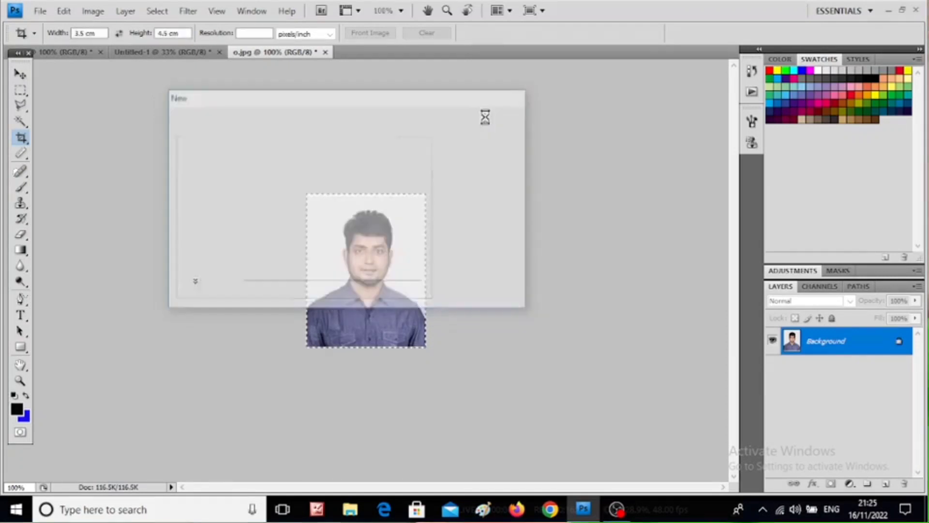
- Paste the copied photo onto the blank 4 x 6 sheet as a new layer, viewing the sheet at 33%
{"action": "left_click", "coordinate": [17, 486]}
{"action": "key", "text": "BackSpace"}
{"action": "key", "text": "BackSpace"}
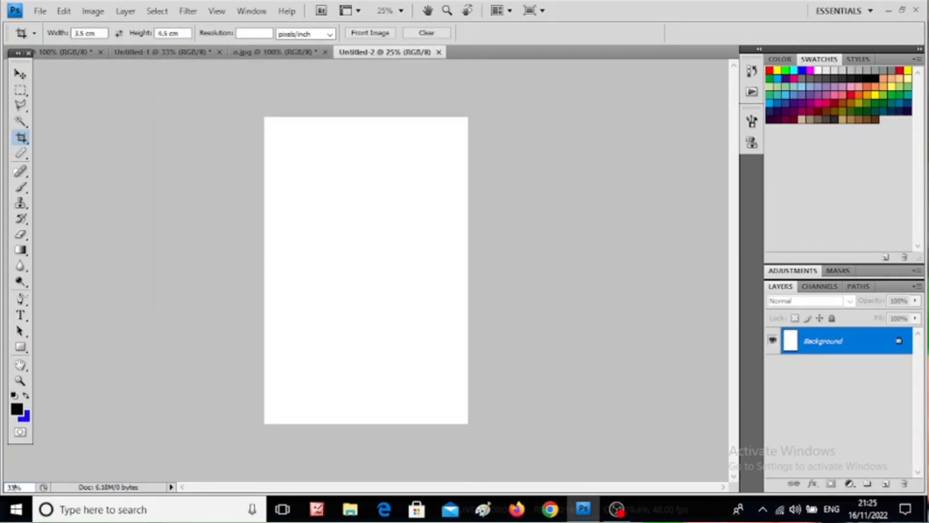
{"action": "type", "text": "33"}
{"action": "key", "text": "Return"}
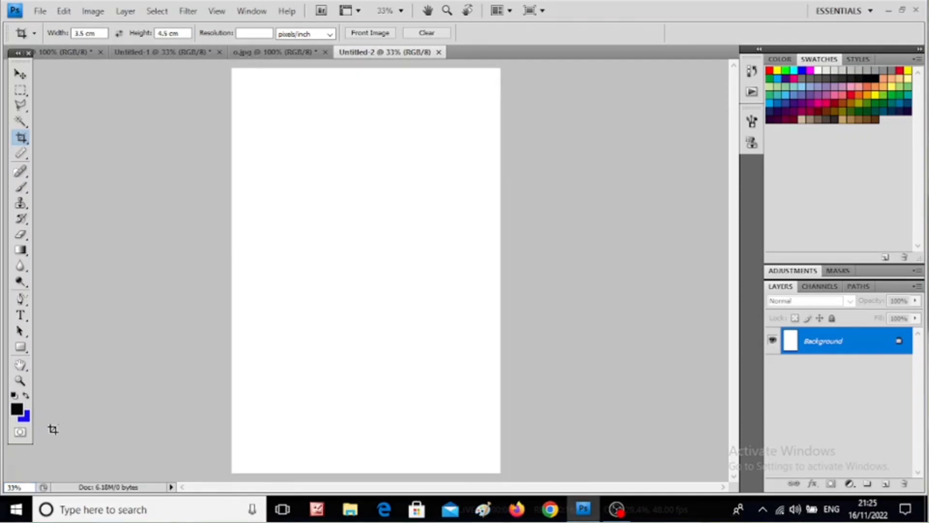
{"action": "key", "text": "ctrl+v"}
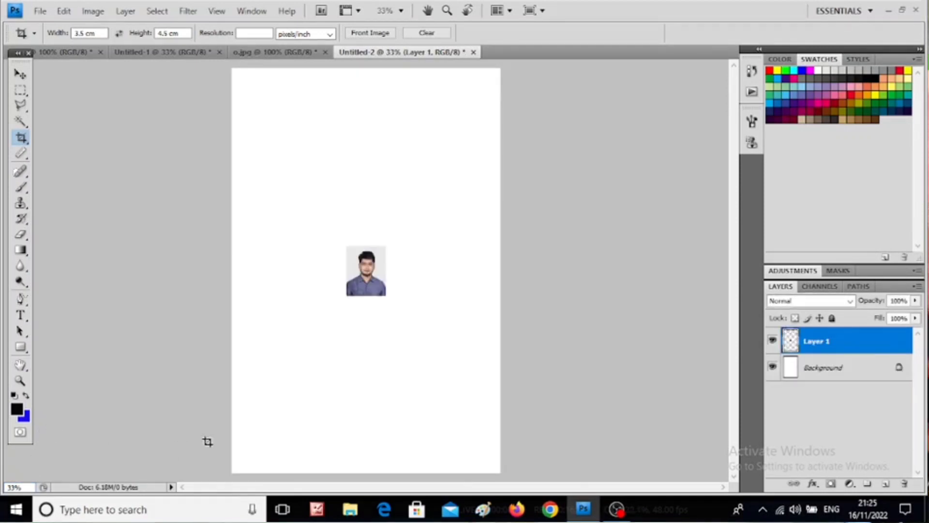
- Scale the pasted photo proportionally about its centre to about 211%
{"action": "left_click", "coordinate": [21, 76]}
{"action": "left_click_drag", "start_coordinate": [345, 246], "coordinate": [324, 223]}
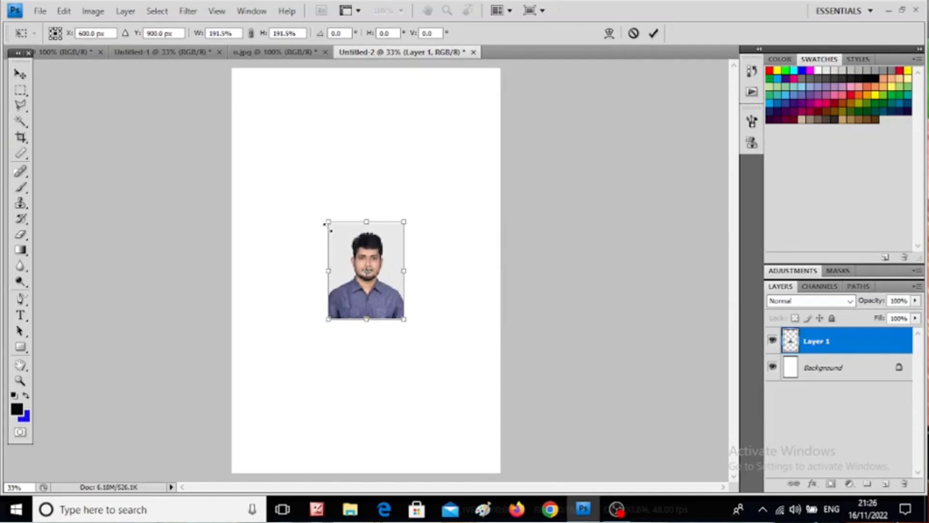
{"action": "left_click_drag", "start_coordinate": [325, 223], "coordinate": [324, 212]}
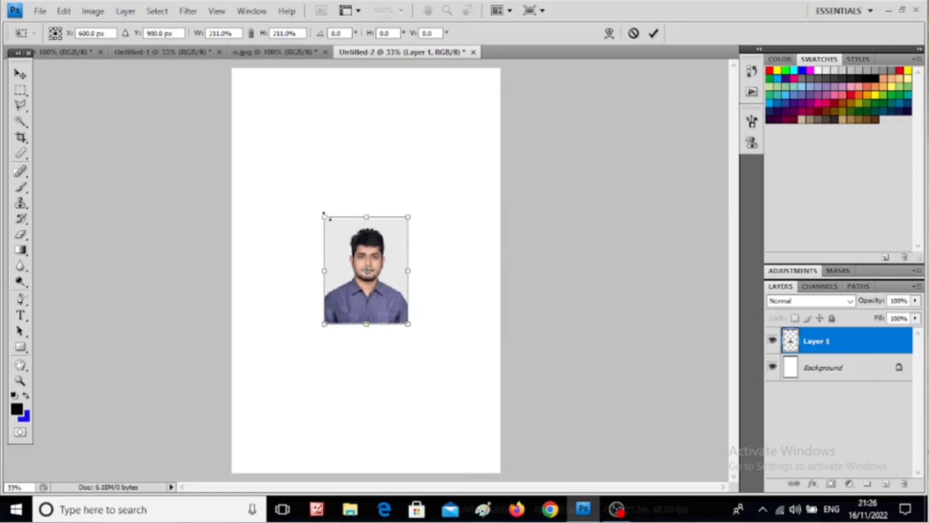
{"action": "key", "text": "Return"}
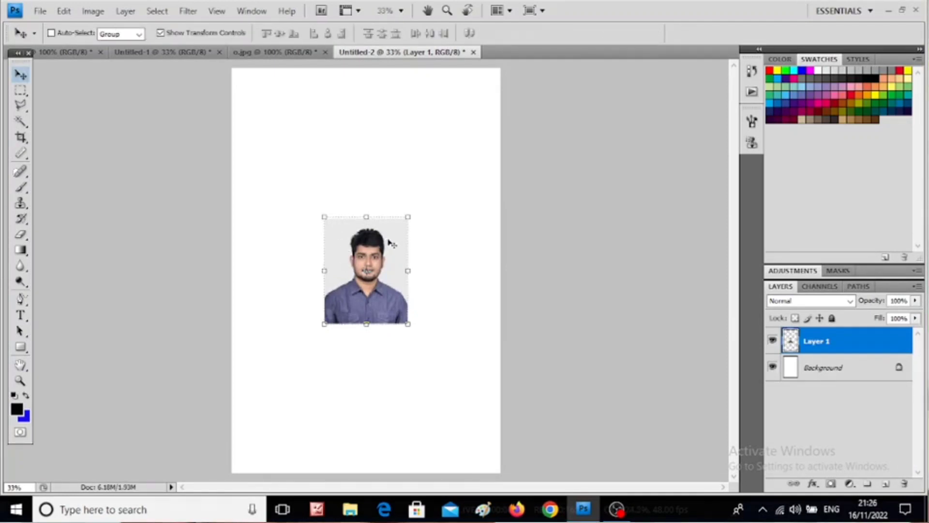
- Rotate the photo 90° clockwise and place it in the upper-left corner of the sheet, leaving a small margin
{"action": "key", "text": "ctrl+t"}
{"action": "right_click", "coordinate": [409, 222]}
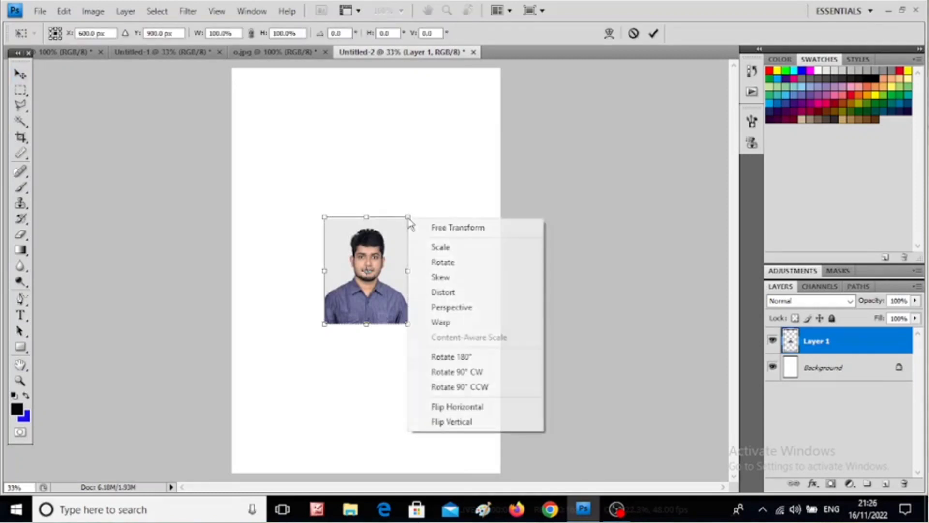
{"action": "left_click", "coordinate": [451, 374]}
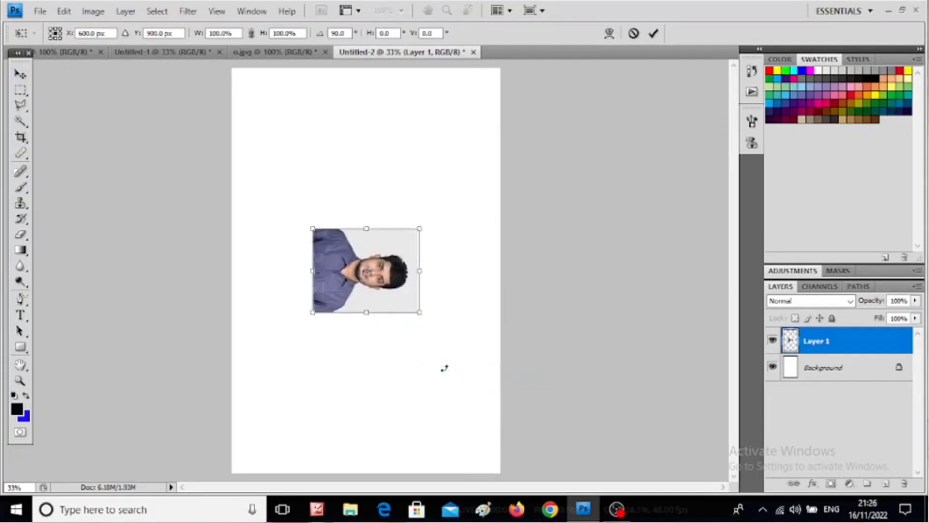
{"action": "left_click_drag", "start_coordinate": [354, 253], "coordinate": [281, 98]}
{"action": "key", "text": "Return"}
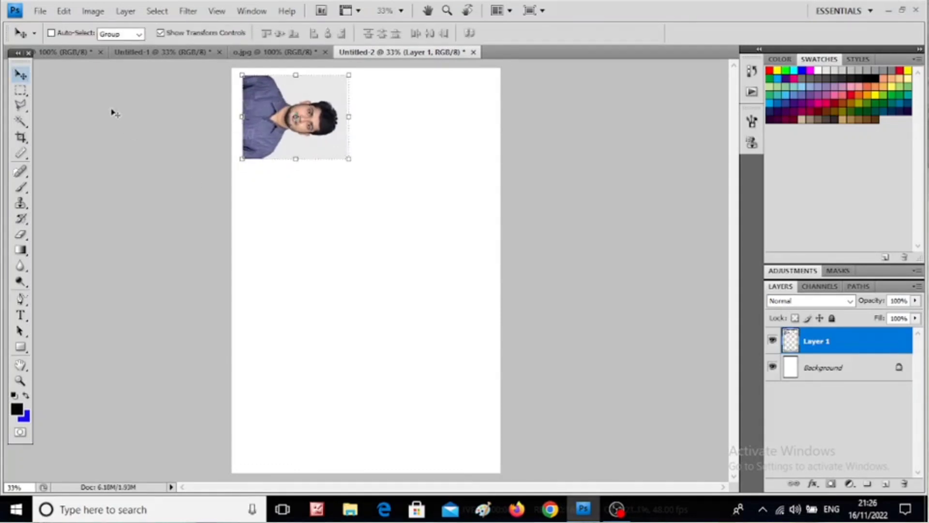
- Add a thin black stroke around the edge of the photo
{"action": "left_click", "coordinate": [63, 10]}
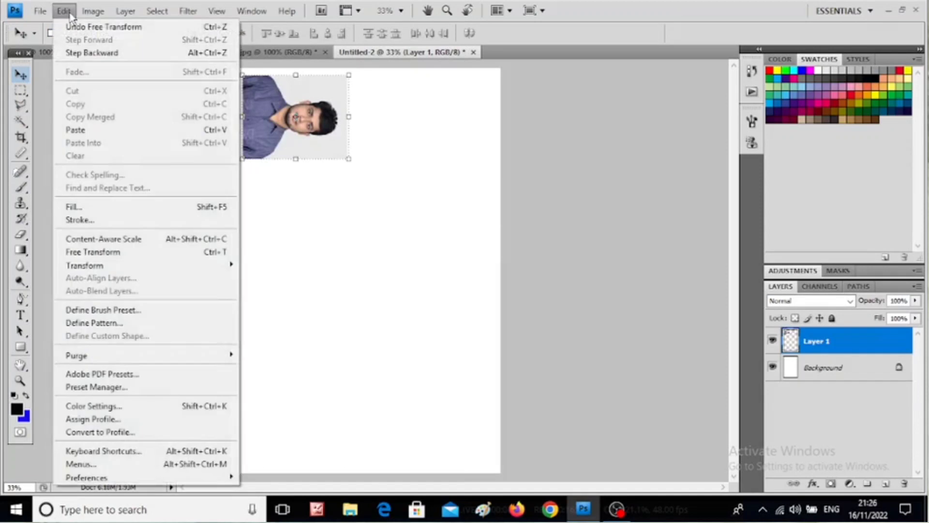
{"action": "left_click", "coordinate": [78, 223]}
{"action": "left_click", "coordinate": [427, 127]}
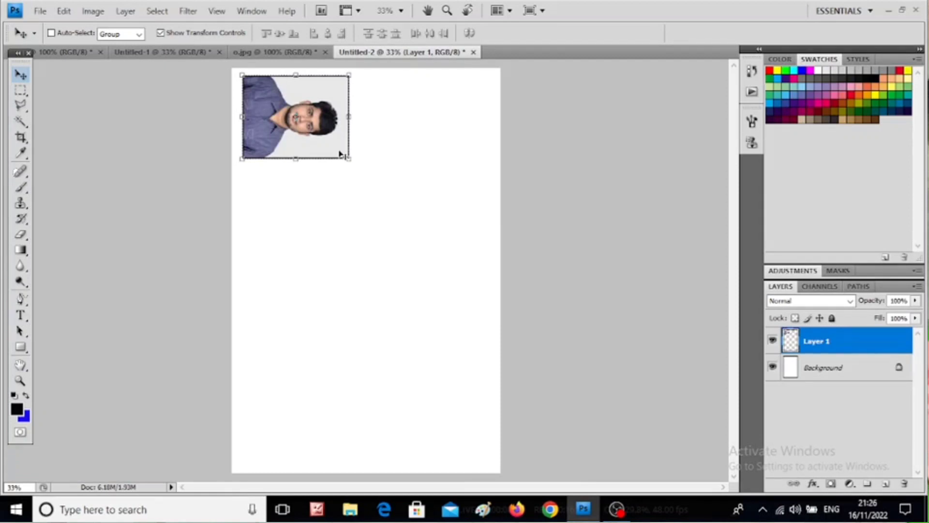
- Duplicate the photo to form a row of two, duplicate that row below it, and merge the copies into one layer
{"action": "left_click_drag", "start_coordinate": [339, 153], "coordinate": [457, 154]}
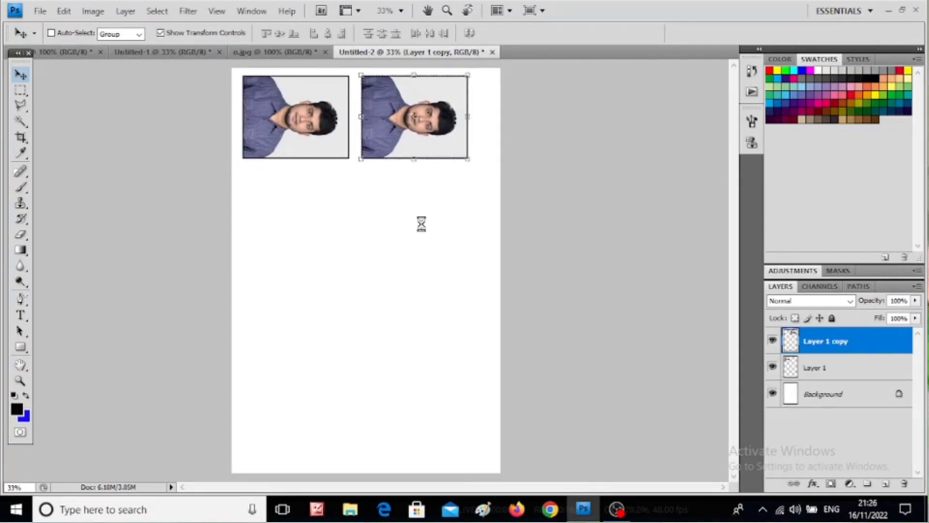
{"action": "left_click_drag", "start_coordinate": [438, 154], "coordinate": [435, 242]}
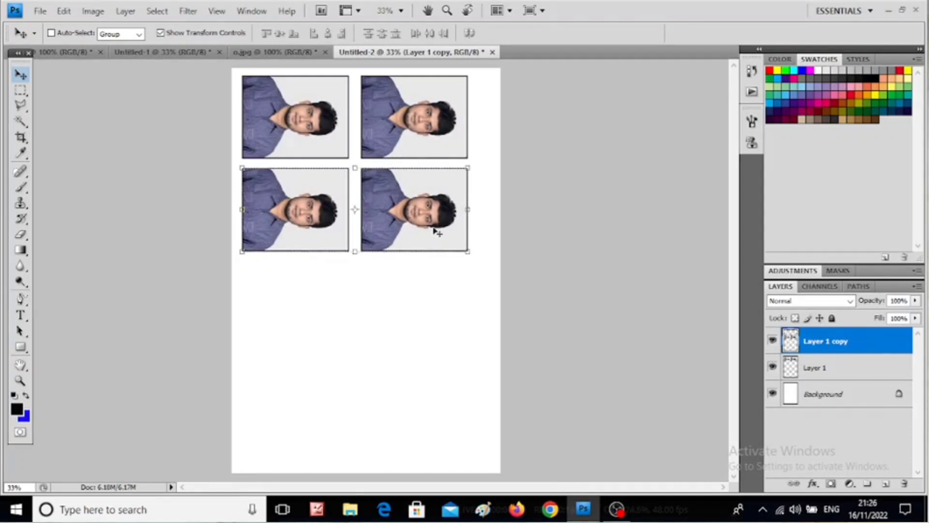
{"action": "key", "text": "ctrl+e"}
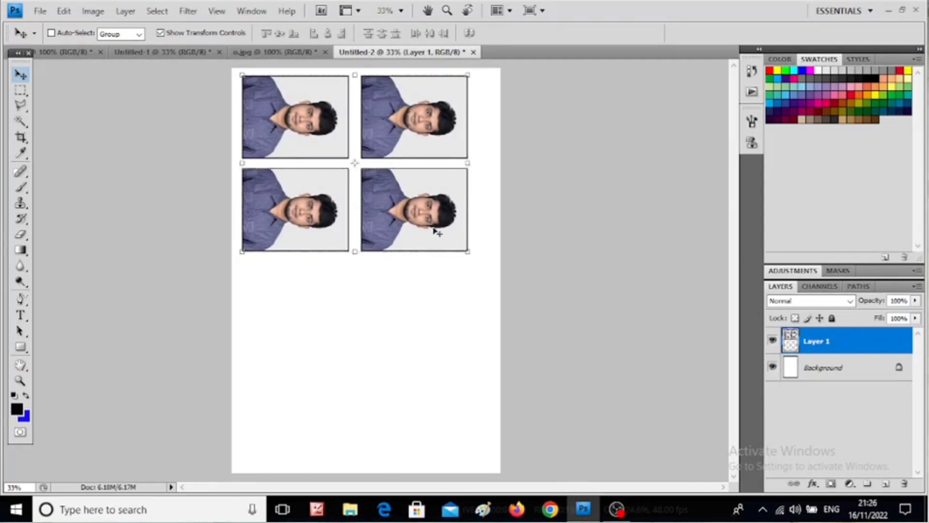
- Duplicate the merged block of four photos directly below the original to fill the sheet with eight photos
{"action": "left_click_drag", "start_coordinate": [435, 233], "coordinate": [443, 415]}
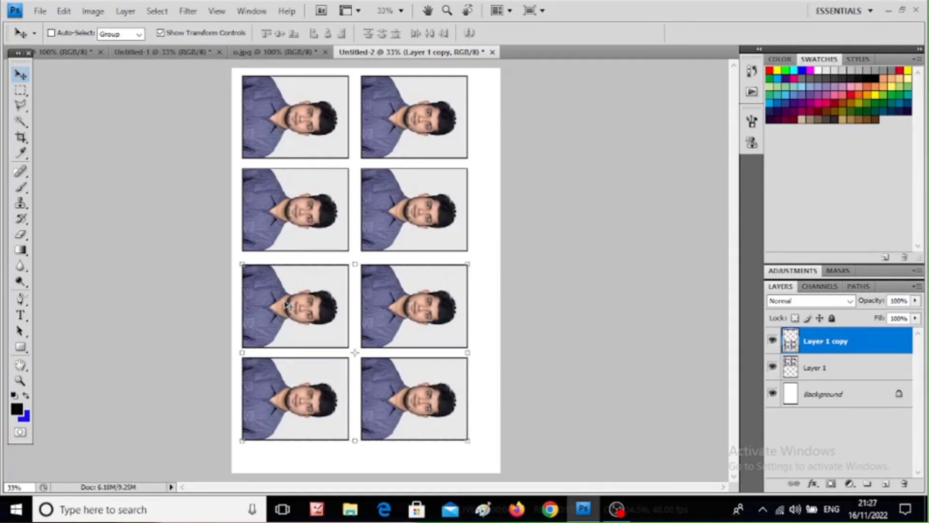
{"action": "left_click", "coordinate": [94, 14]}
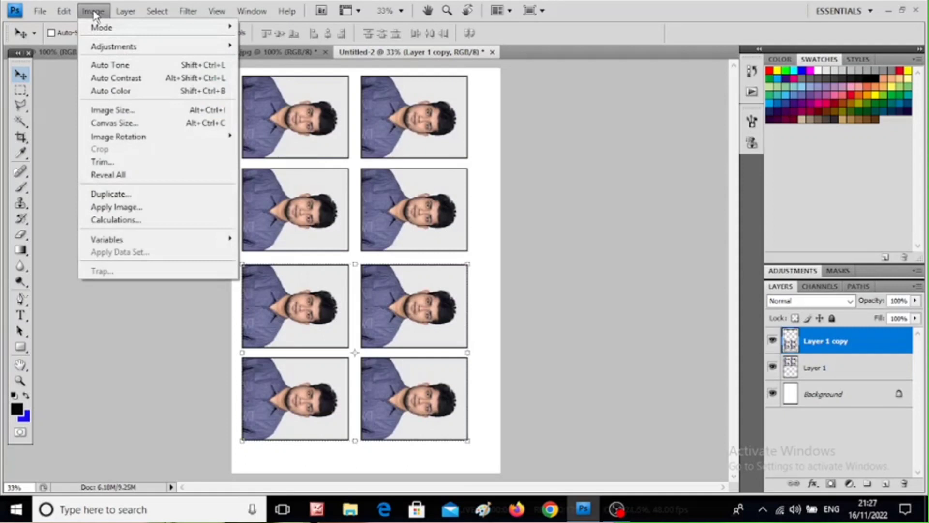
{"action": "mouse_move", "coordinate": [123, 49]}
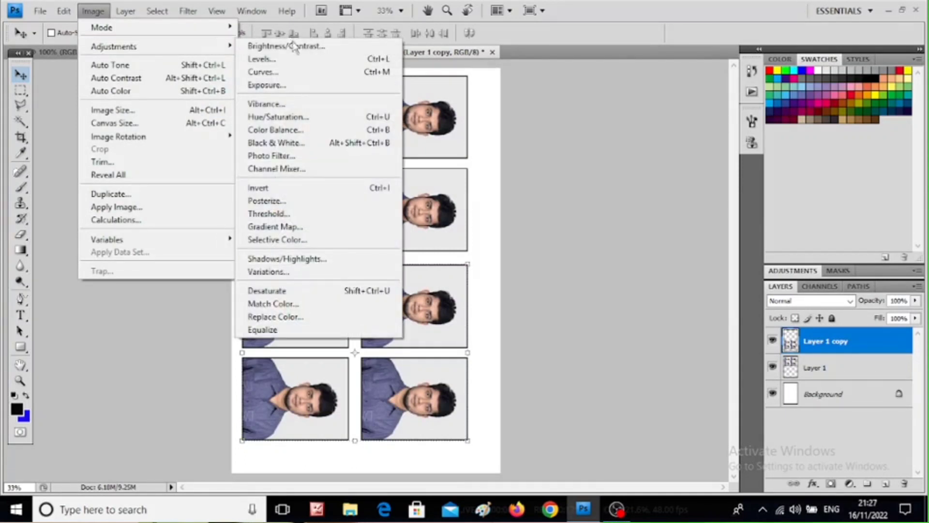
{"action": "left_click", "coordinate": [271, 72]}
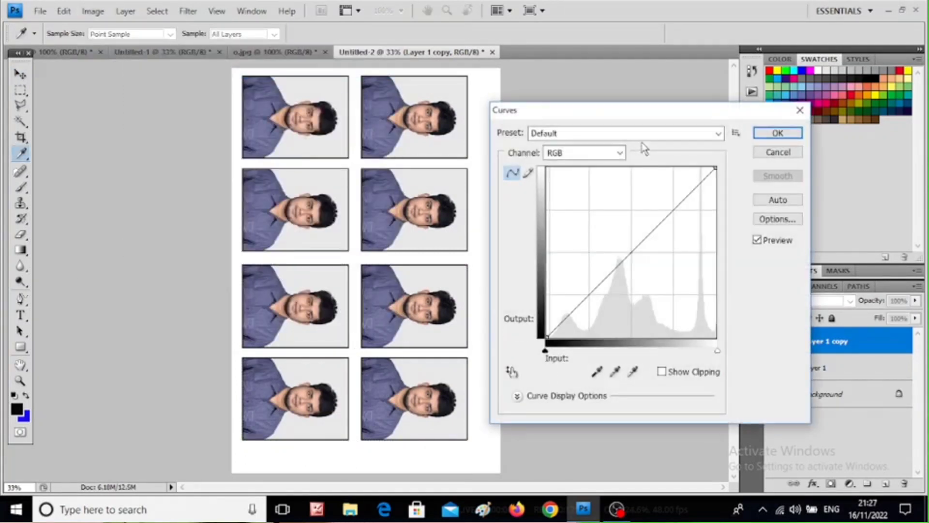
{"action": "left_click", "coordinate": [778, 132]}
{"action": "key", "text": "v"}
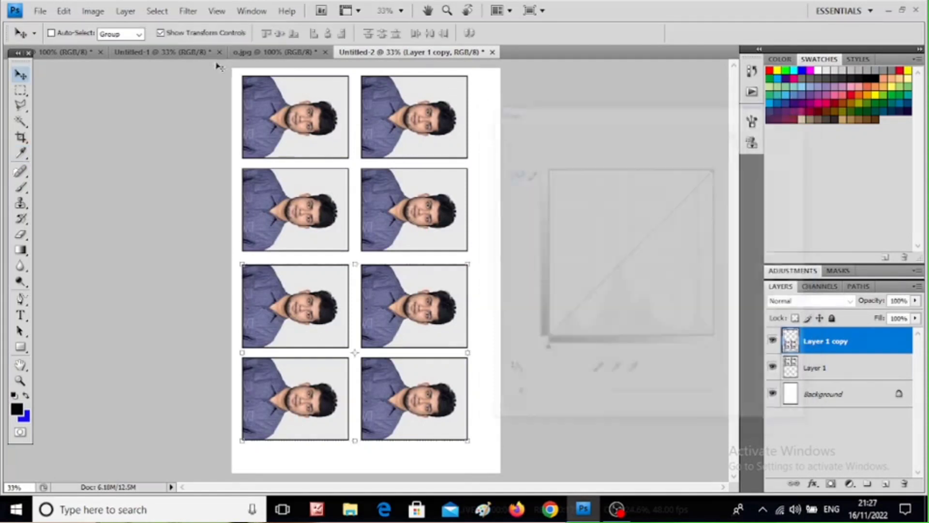
{"action": "left_click", "coordinate": [133, 13]}
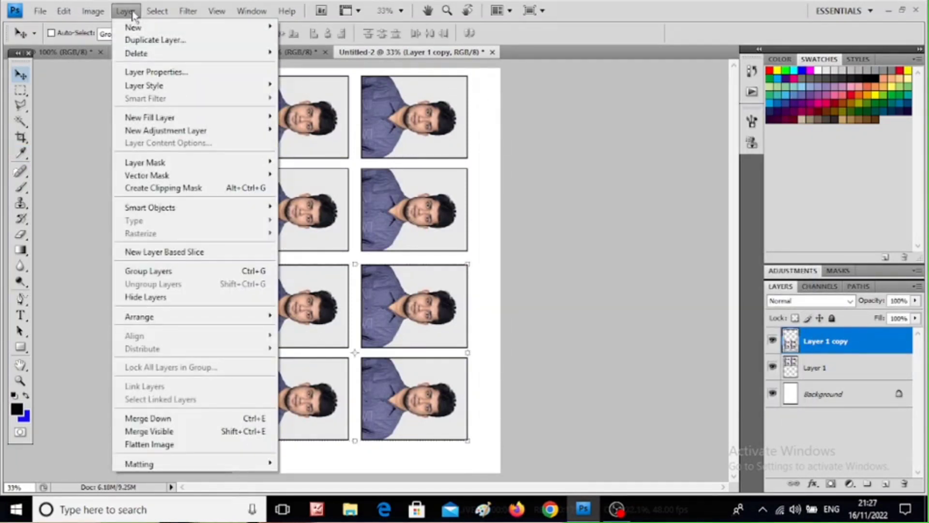
{"action": "left_click", "coordinate": [133, 13]}
- Turn the lower four photos black and white by setting their Hue/Saturation saturation to -100
{"action": "left_click", "coordinate": [97, 12]}
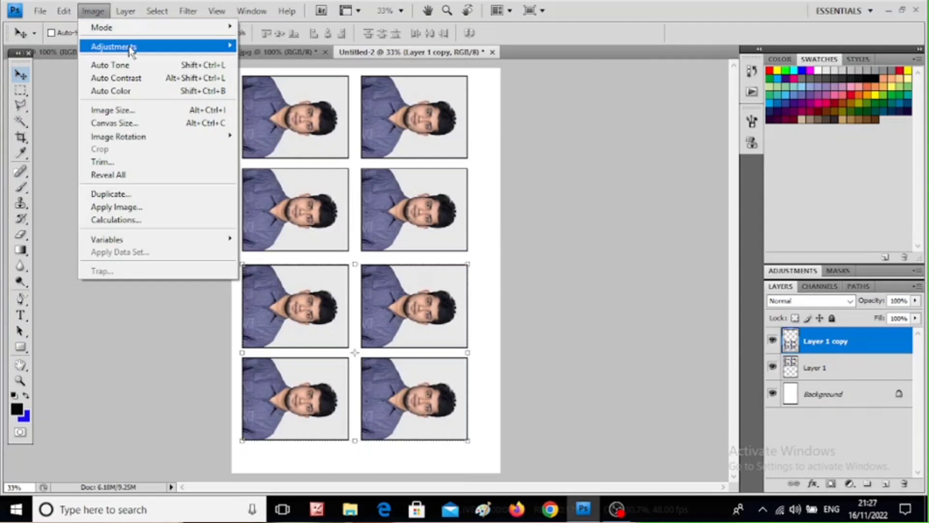
{"action": "mouse_move", "coordinate": [131, 49]}
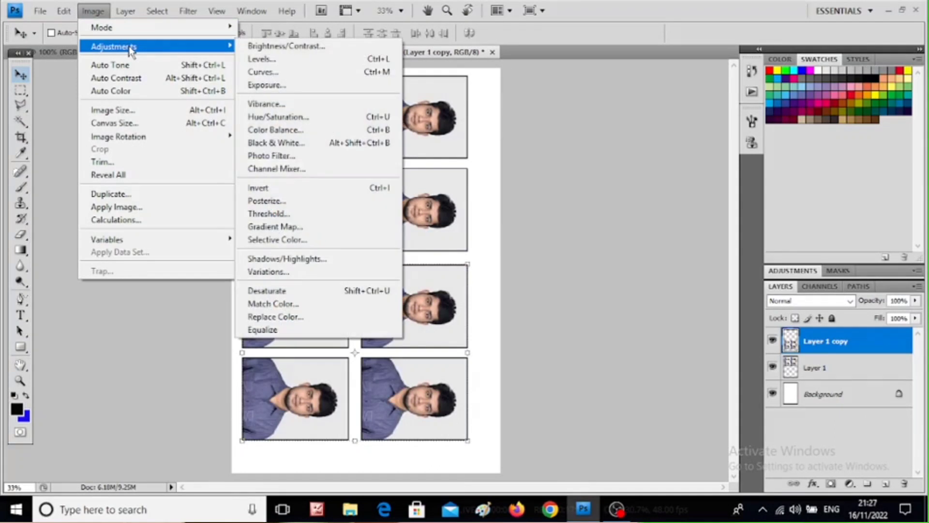
{"action": "left_click", "coordinate": [278, 119]}
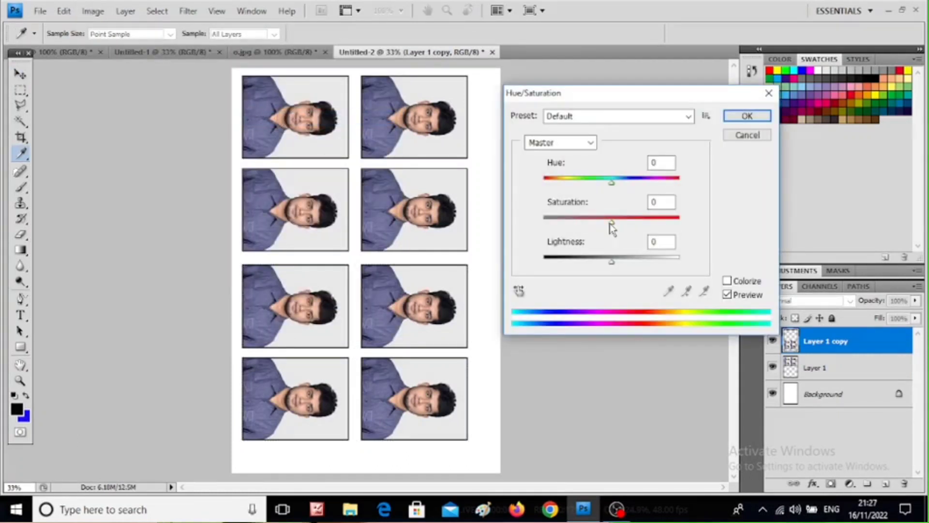
{"action": "left_click_drag", "start_coordinate": [609, 223], "coordinate": [542, 225]}
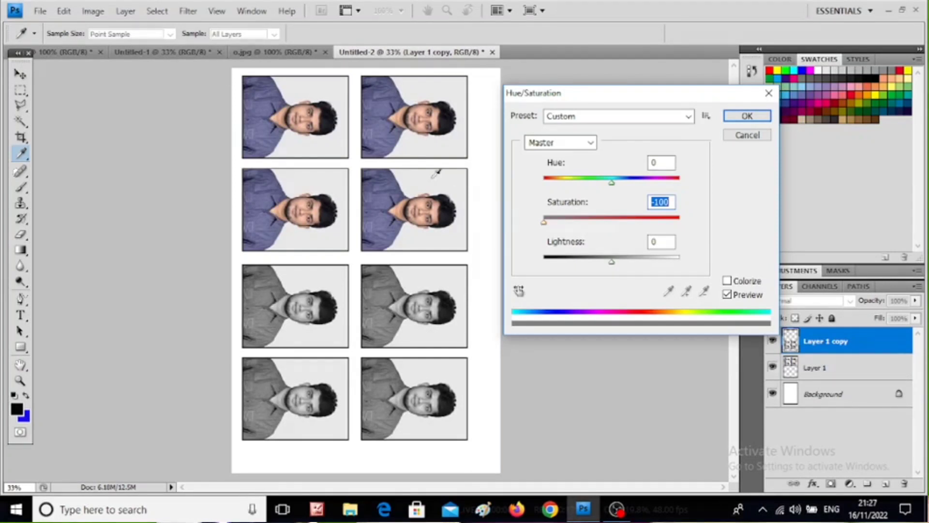
{"action": "left_click", "coordinate": [743, 116]}
{"action": "key", "text": "v"}
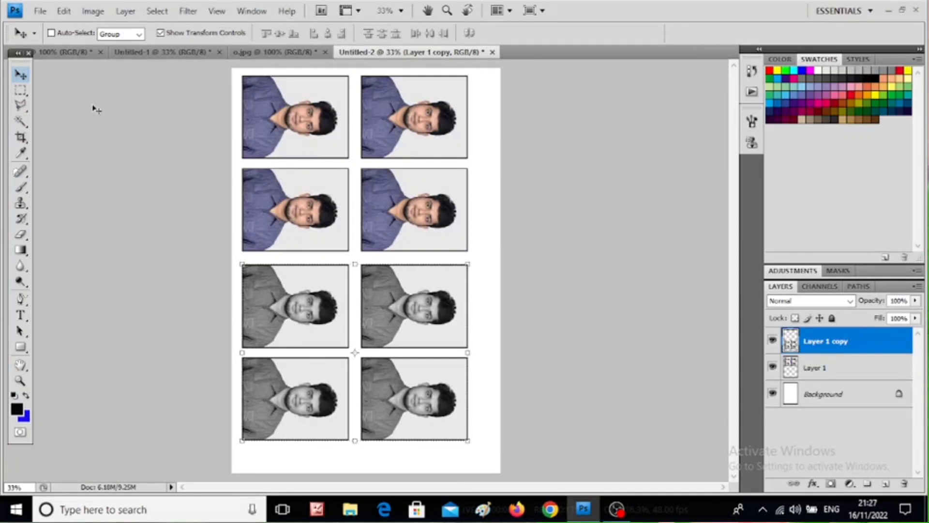
- Prepare the sheet for printing on the EPSON L3110 Series with Scale to Fit Media, and cancel at the printer dialog
{"action": "left_click", "coordinate": [41, 10]}
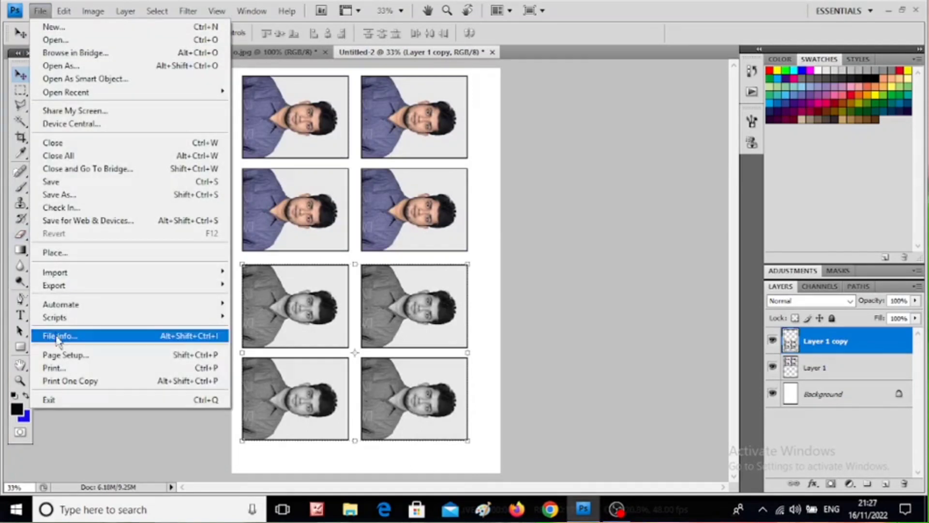
{"action": "left_click", "coordinate": [59, 369]}
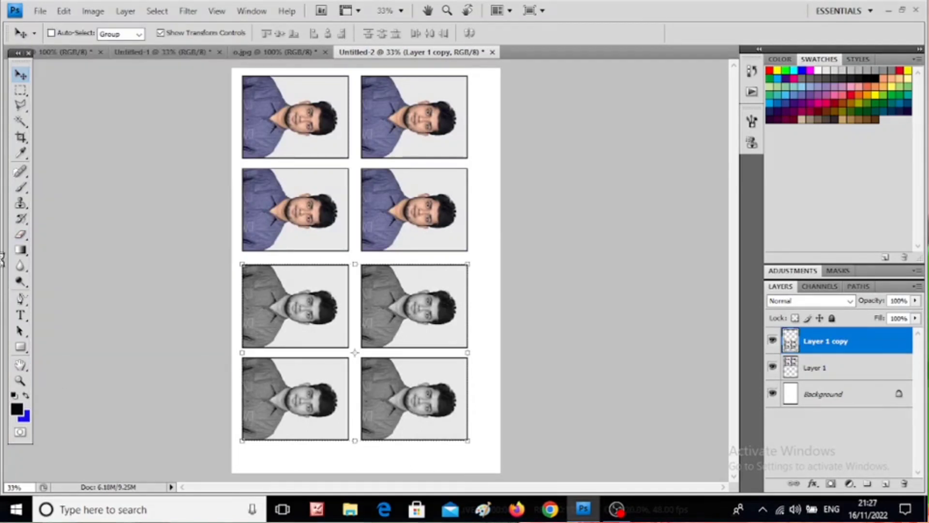
{"action": "left_click", "coordinate": [352, 229]}
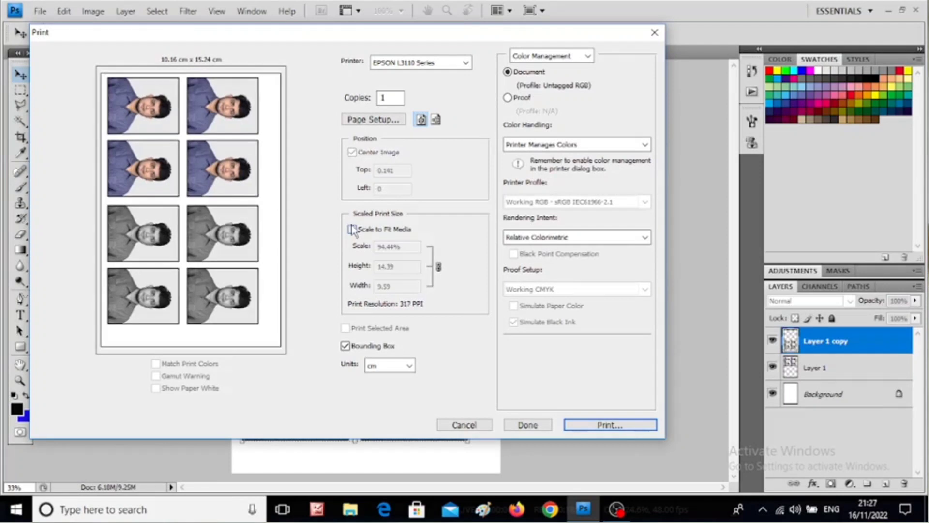
{"action": "left_click", "coordinate": [600, 431]}
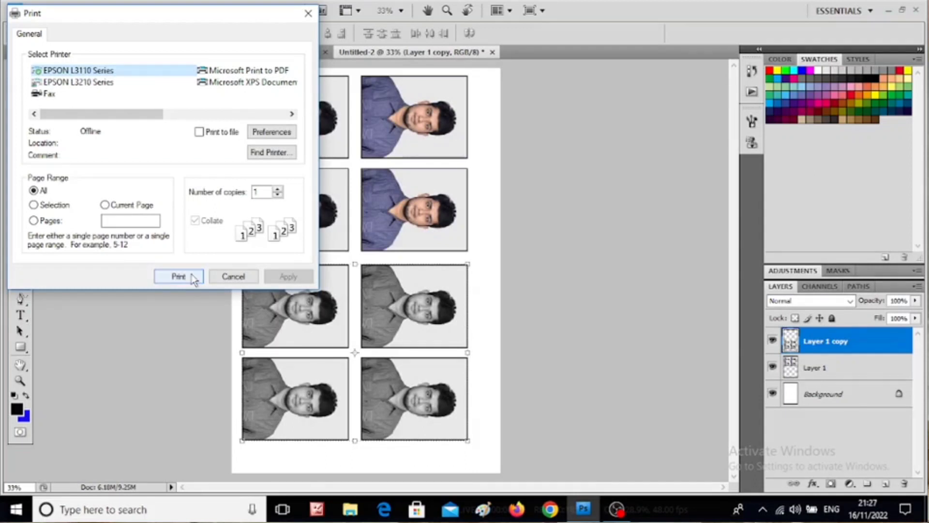
{"action": "left_click", "coordinate": [230, 280]}
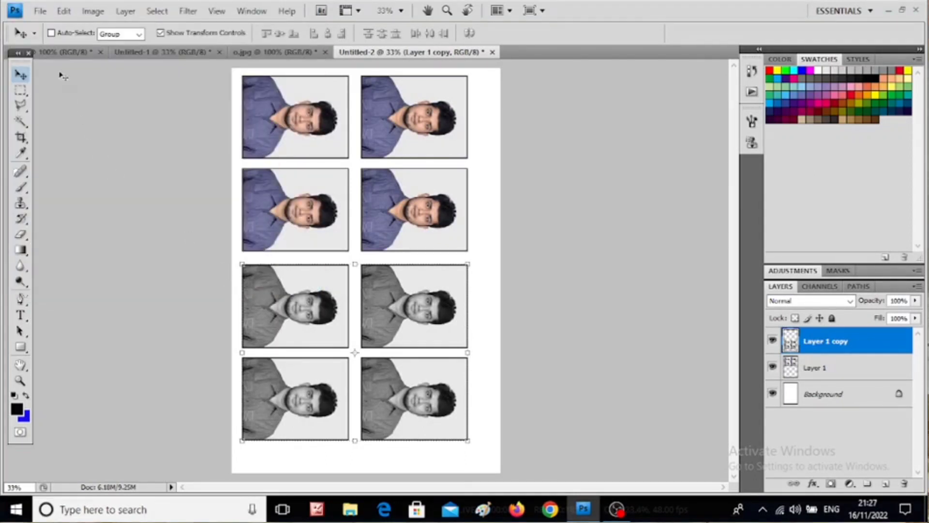
- Save the sheet as a JPEG file named "a" in the Downloads folder at maximum quality 12 with the Baseline ("Standard") format
{"action": "left_click", "coordinate": [39, 12]}
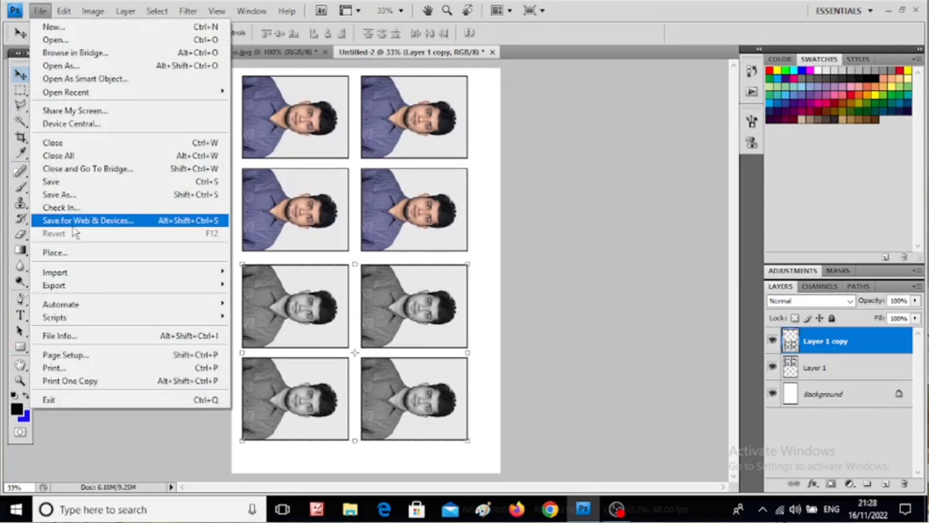
{"action": "left_click", "coordinate": [85, 196]}
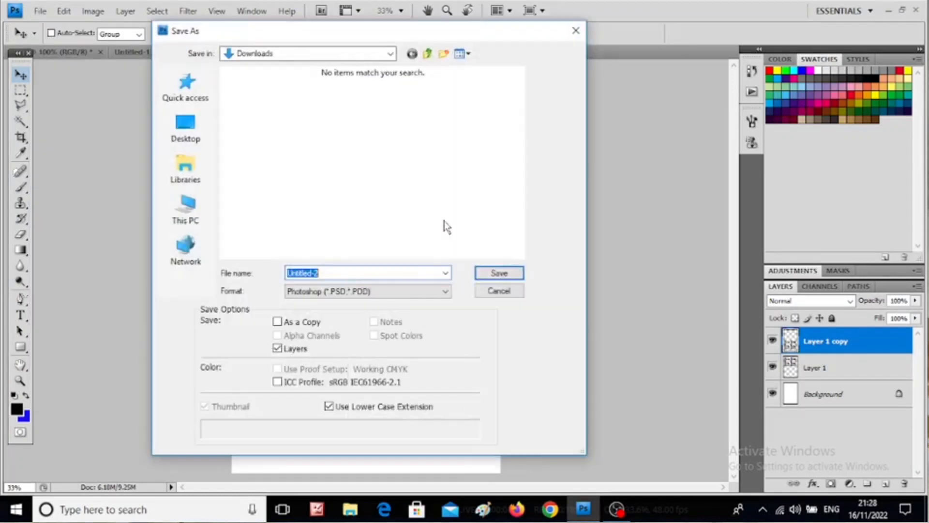
{"action": "left_click", "coordinate": [386, 293]}
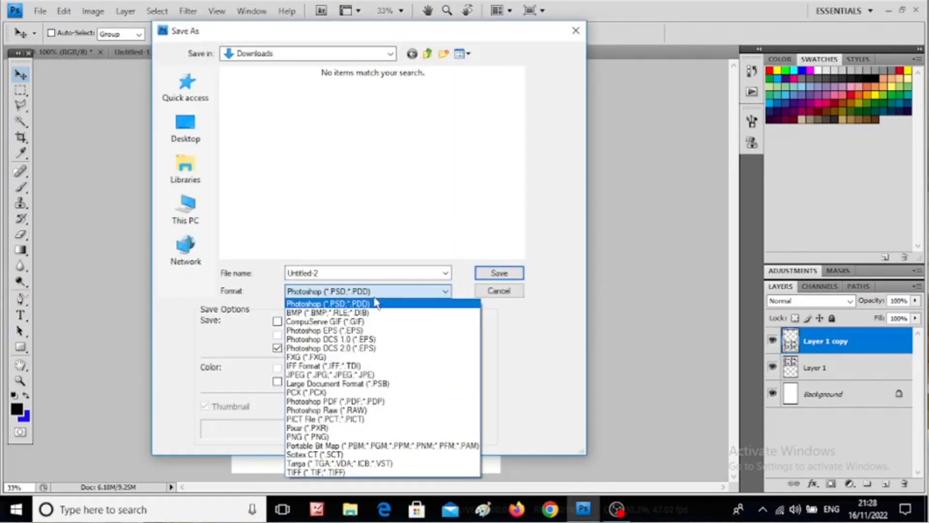
{"action": "left_click", "coordinate": [327, 375]}
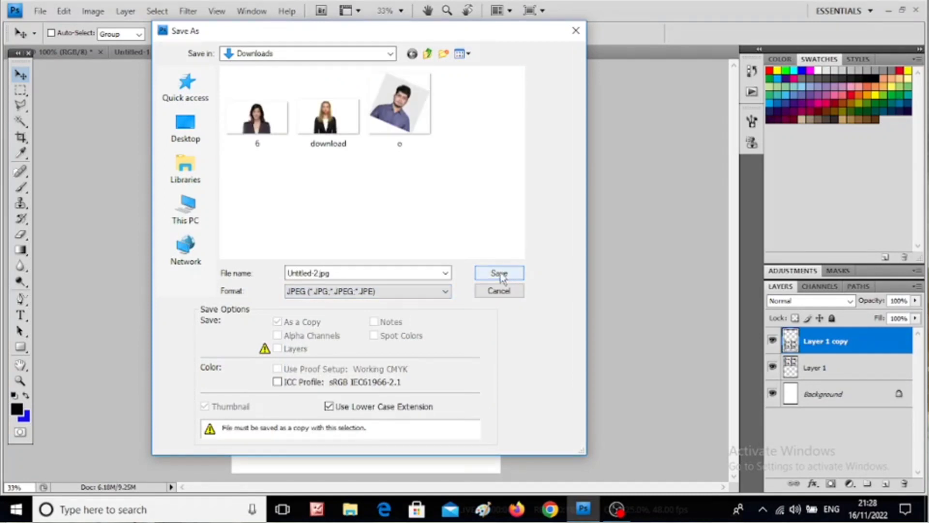
{"action": "double_click", "coordinate": [327, 274]}
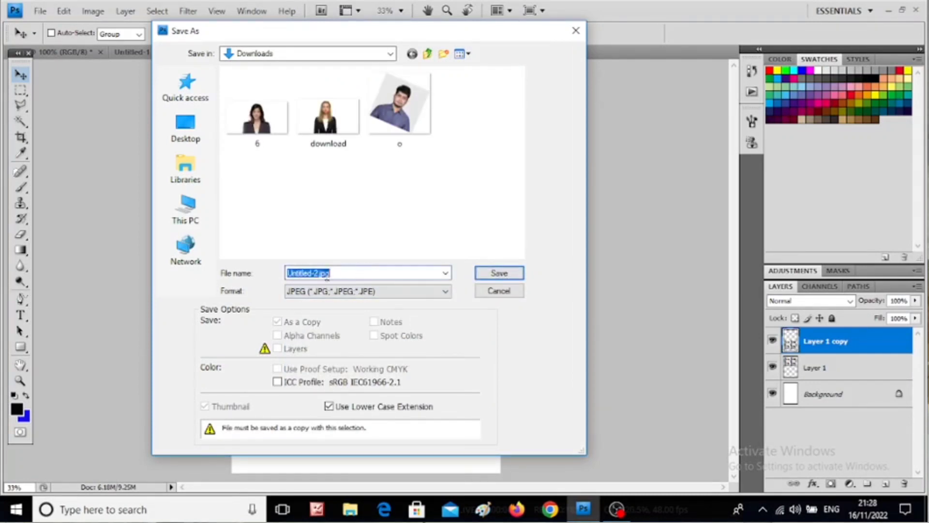
{"action": "type", "text": "oo"}
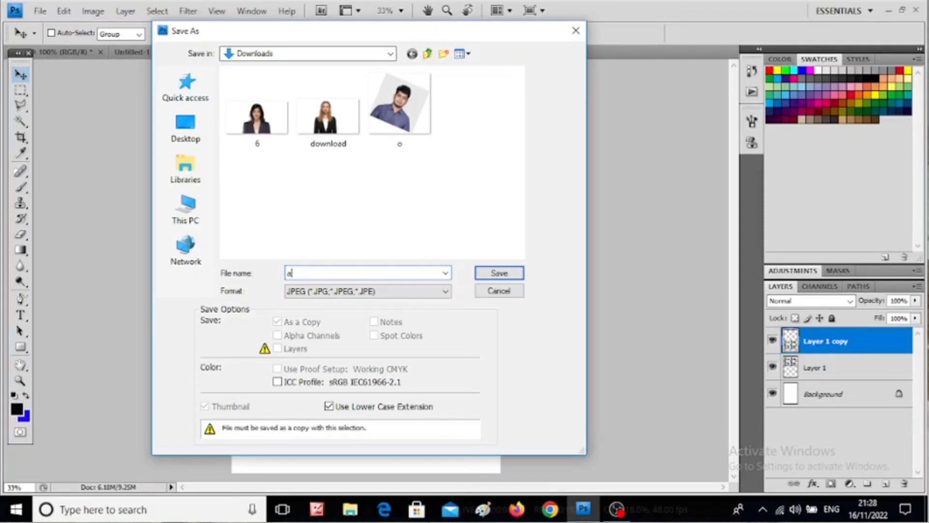
{"action": "left_click", "coordinate": [498, 274]}
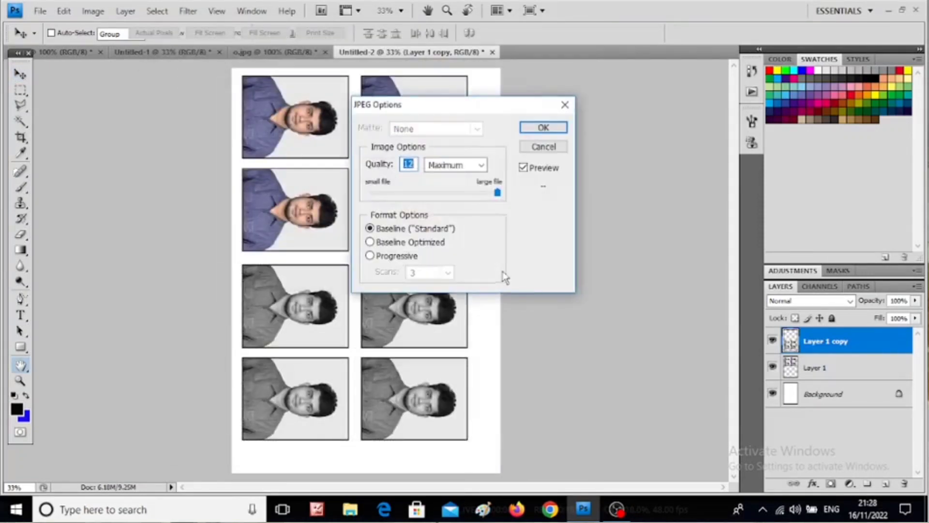
{"action": "left_click", "coordinate": [542, 128]}
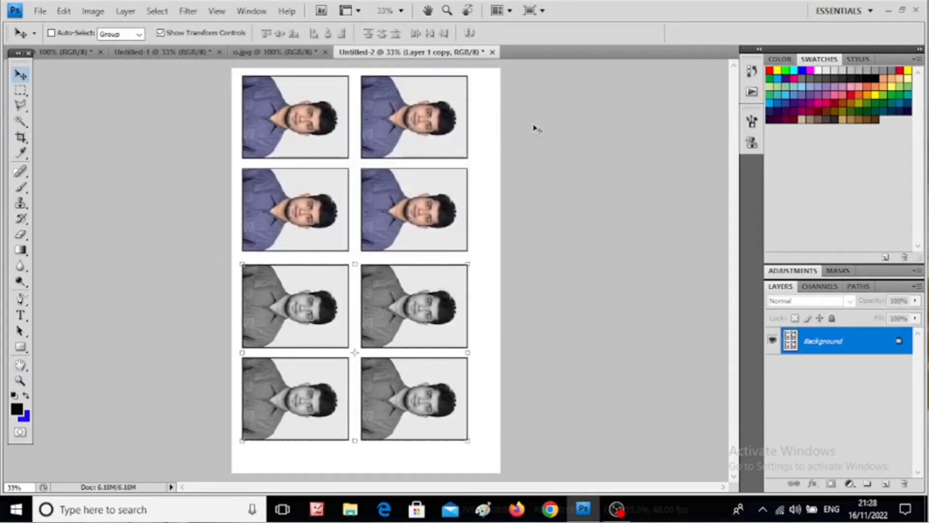